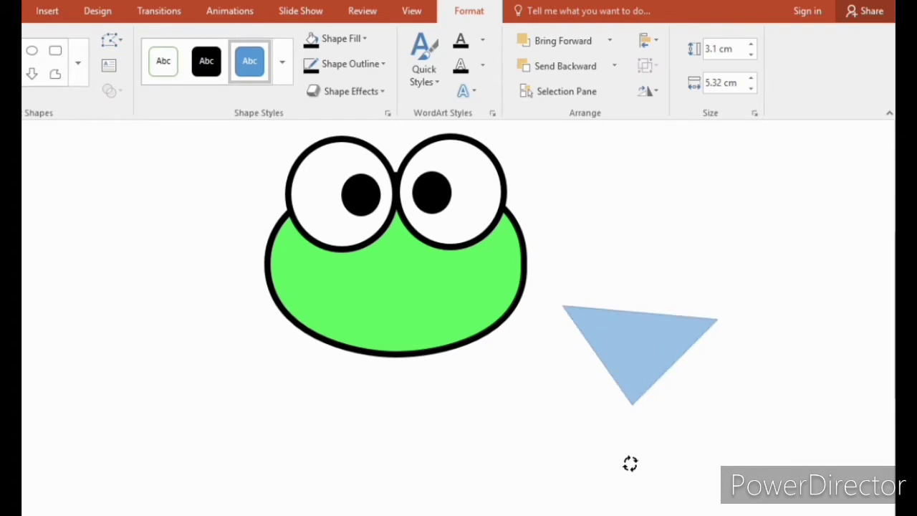
# - Straighten the inverted triangle beside the frog's face and style it with a 6 pt outline and the face's bright green fill
pyautogui.moveTo(644, 370); pyautogui.dragTo(696, 336)
pyautogui.moveTo(684, 416); pyautogui.dragTo(679, 419)
pyautogui.click(356, 65)
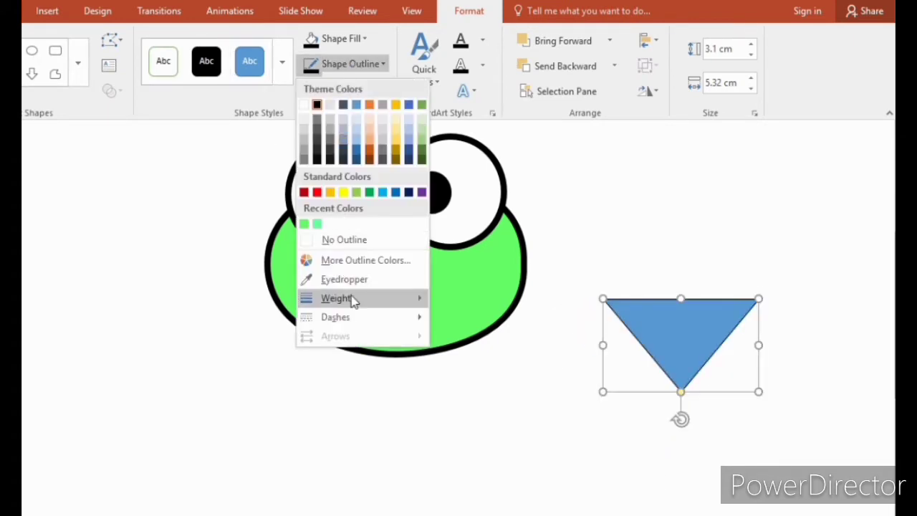
pyautogui.moveTo(351, 301)
pyautogui.click(497, 437)
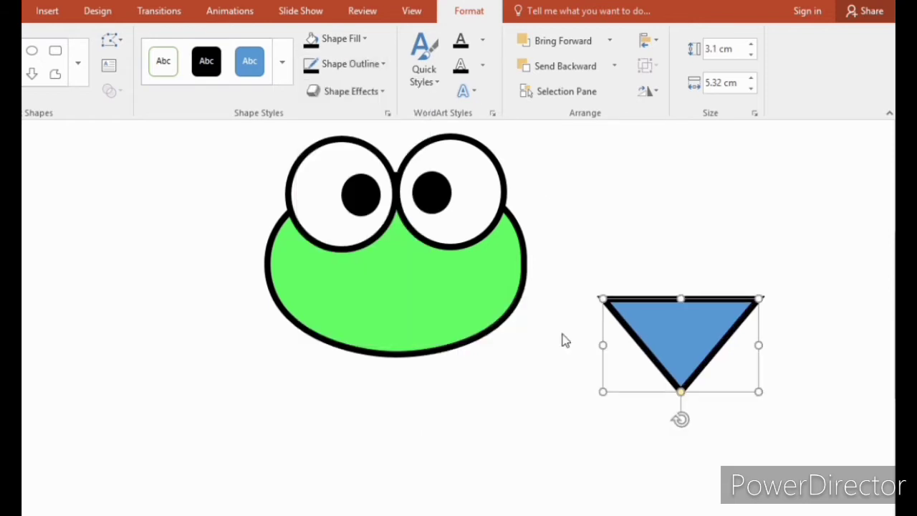
pyautogui.click(363, 40)
pyautogui.click(306, 199)
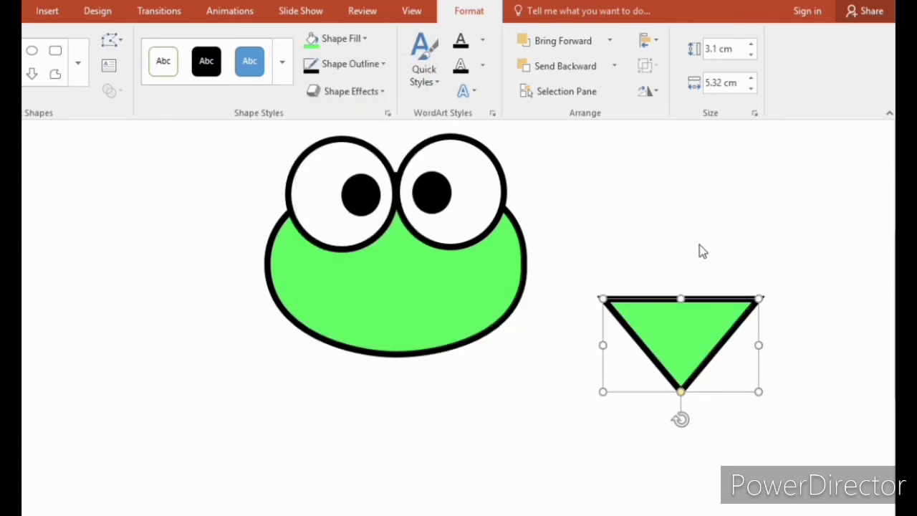
# - Reduce the green triangle's height to make it flatter, keeping its point facing down
pyautogui.moveTo(680, 391)
pyautogui.mouseDown()
pyautogui.moveTo(684, 365)
pyautogui.moveTo(684, 391)
pyautogui.moveTo(690, 383)
pyautogui.moveTo(681, 365)
pyautogui.moveTo(682, 391)
pyautogui.mouseUp()
pyautogui.hotkey('ctrl', 'z')
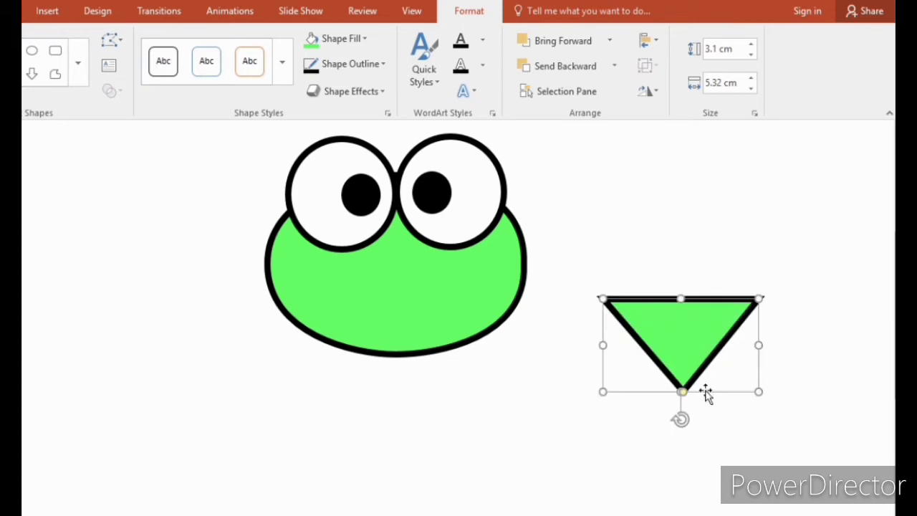
pyautogui.moveTo(602, 391); pyautogui.dragTo(608, 361)
pyautogui.click(717, 432)
pyautogui.click(700, 313)
pyautogui.click(588, 240)
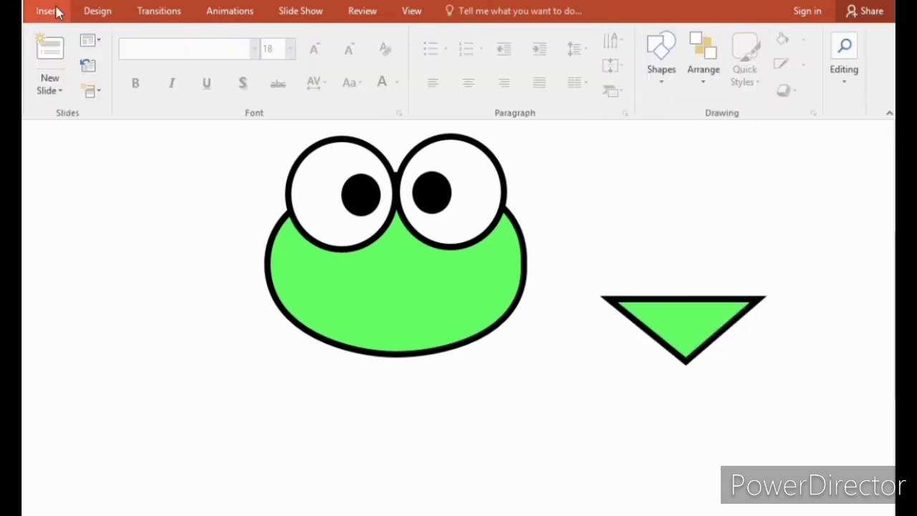
# - Draw a wide rectangle covering the upper part of the green triangle
pyautogui.click(57, 13)
pyautogui.click(243, 41)
pyautogui.click(271, 82)
pyautogui.moveTo(586, 229); pyautogui.dragTo(798, 312)
# - Subtract the rectangle from the green triangle and place the remaining shape at the bottom of the face as the mouth
pyautogui.keyDown('shift'); pyautogui.click(695, 343); pyautogui.keyUp('shift')
pyautogui.click(109, 90)
pyautogui.click(749, 407)
pyautogui.click(686, 346)
pyautogui.keyDown('shift'); pyautogui.click(599, 231); pyautogui.keyUp('shift')
pyautogui.click(109, 90)
pyautogui.click(129, 188)
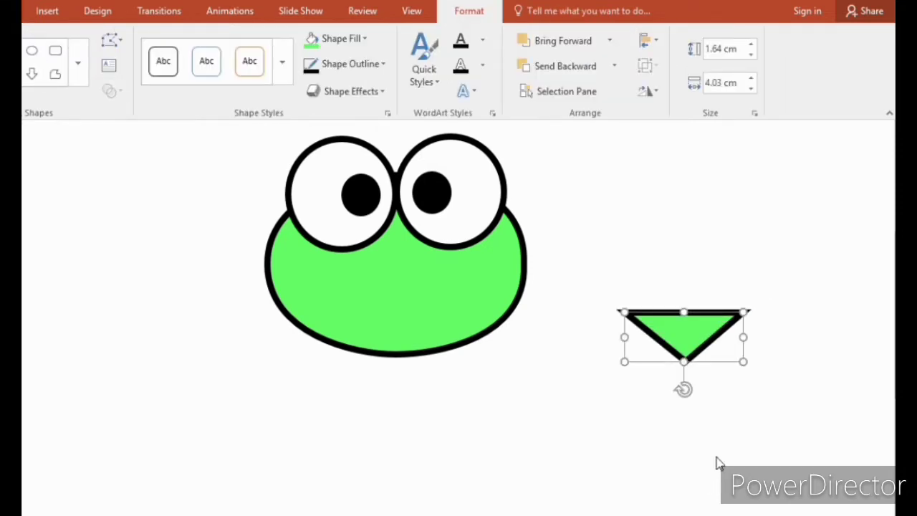
pyautogui.moveTo(719, 341); pyautogui.dragTo(422, 316)
pyautogui.press('Escape')
# - Draw a rectangle about 5.2 cm wide and 0.7 cm high over the top edge of the mouth triangle
pyautogui.click(47, 10)
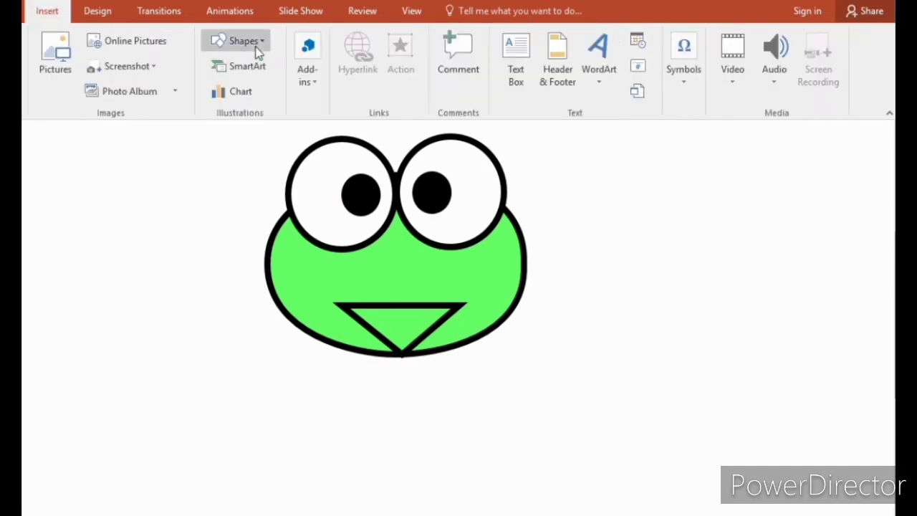
pyautogui.click(236, 41)
pyautogui.click(256, 79)
pyautogui.moveTo(322, 294); pyautogui.dragTo(475, 313)
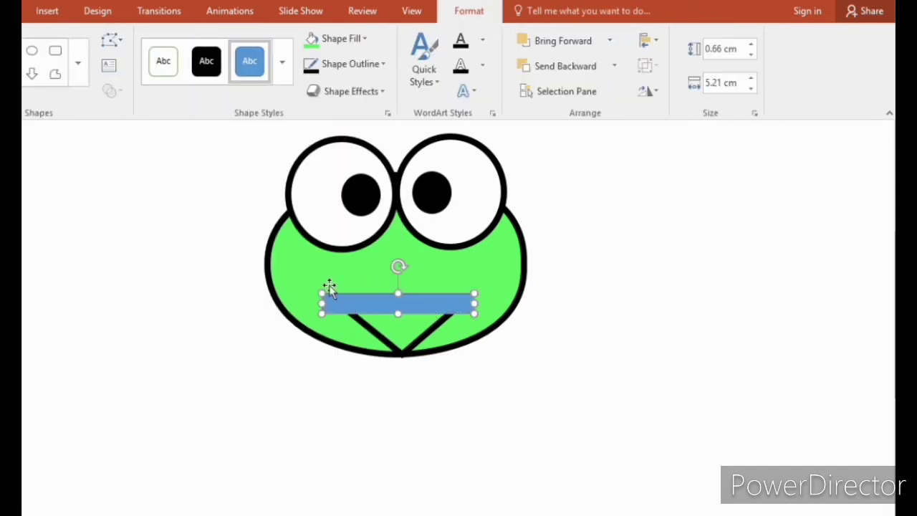
# - Give the rectangle over the mouth the face's green fill and no outline
pyautogui.click(336, 39)
pyautogui.click(351, 64)
pyautogui.click(339, 248)
pyautogui.click(619, 301)
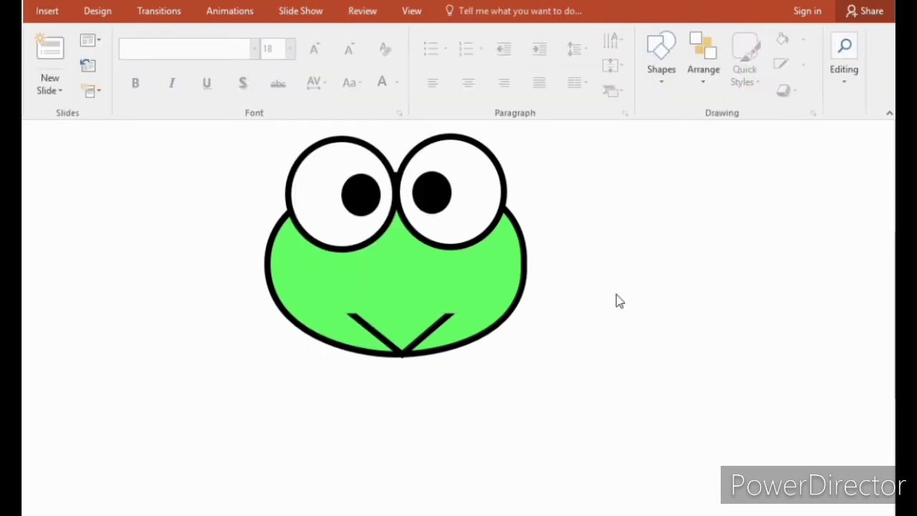
# - Draw an oval about 1.56 cm wide and 1.4 cm high on the frog's right-hand cheek, below the eye
pyautogui.click(51, 11)
pyautogui.click(244, 41)
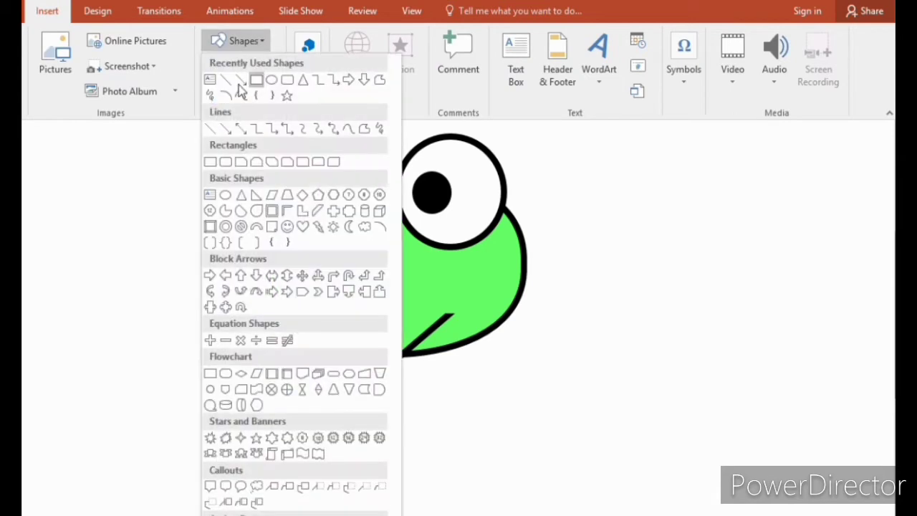
pyautogui.click(272, 79)
pyautogui.moveTo(599, 248); pyautogui.dragTo(648, 304)
pyautogui.moveTo(627, 276)
pyautogui.mouseDown()
pyautogui.moveTo(518, 264)
pyautogui.moveTo(491, 273)
pyautogui.mouseUp()
pyautogui.moveTo(454, 245); pyautogui.dragTo(485, 277)
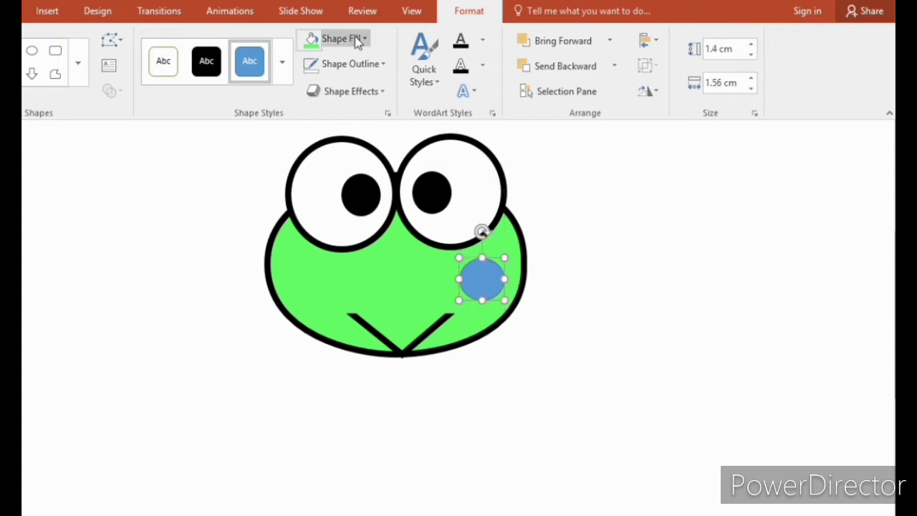
# - Fill the cheek oval with a light pink chosen from the additional fill colors
pyautogui.click(351, 38)
pyautogui.click(349, 234)
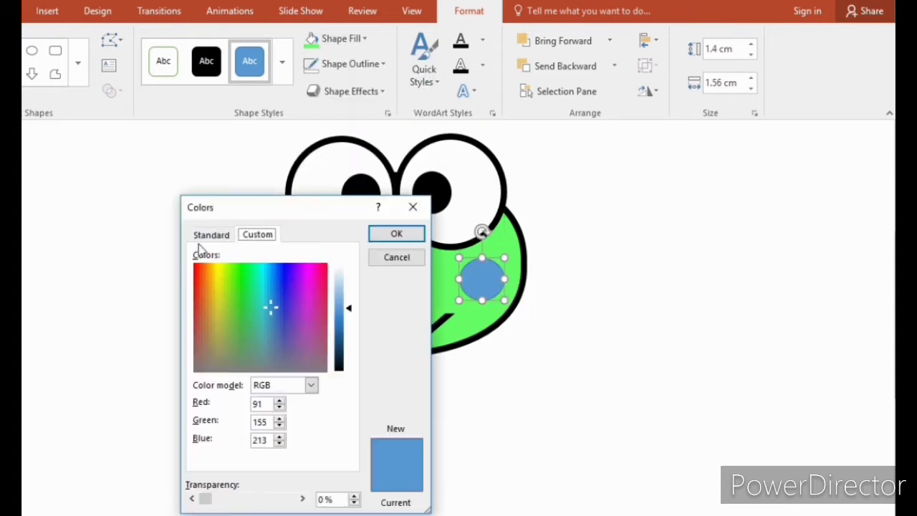
pyautogui.click(285, 328)
pyautogui.click(396, 234)
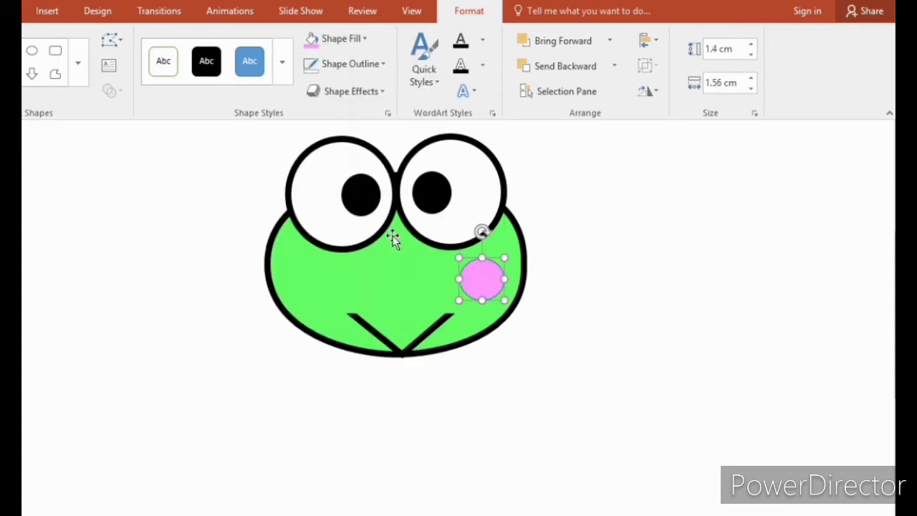
# - Remove the outline of the pink cheek oval and apply a shape effect to it
pyautogui.click(374, 64)
pyautogui.click(370, 240)
pyautogui.click(368, 91)
pyautogui.moveTo(379, 264)
pyautogui.click(485, 344)
pyautogui.click(581, 323)
# - Duplicate the pink cheek oval and place the copy on the opposite cheek at the same height
pyautogui.click(484, 281)
pyautogui.hotkey('ctrl', 'c')
pyautogui.hotkey('ctrl', 'v')
pyautogui.moveTo(487, 288); pyautogui.dragTo(322, 284)
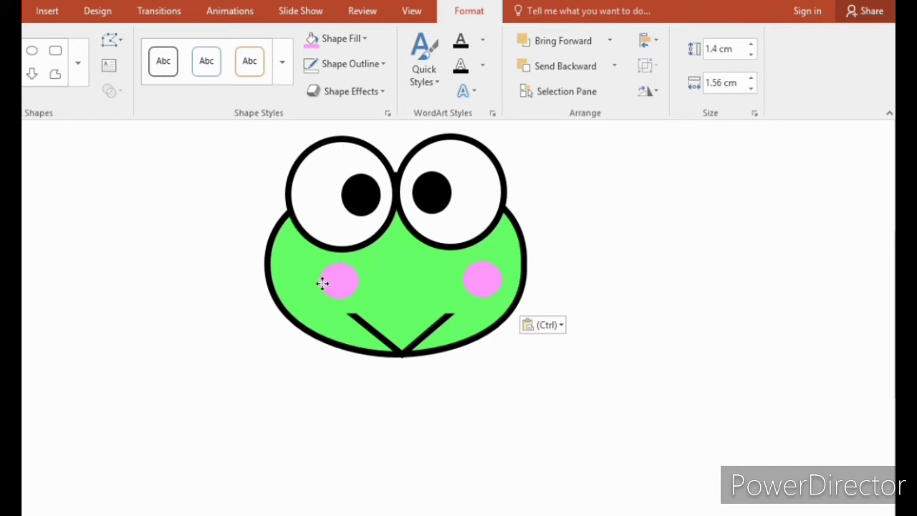
pyautogui.click(604, 353)
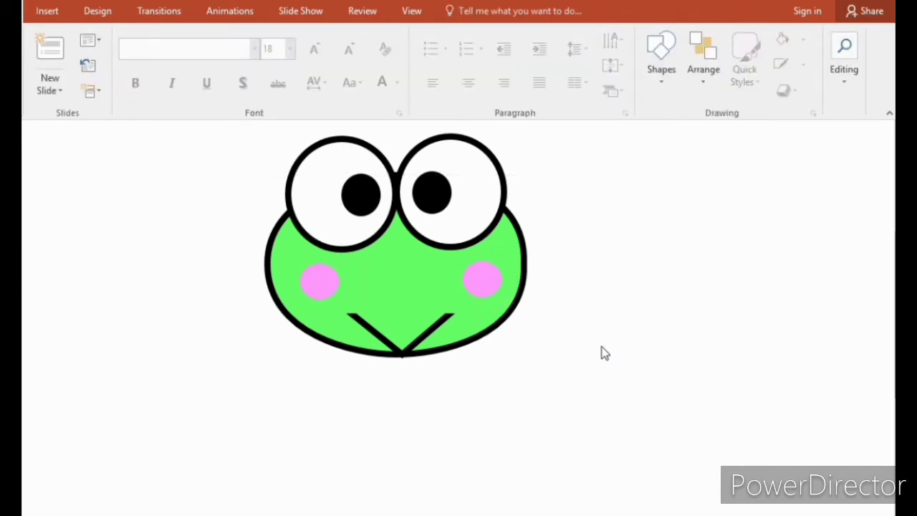
# - Draw an inverted flowchart trapezoid about 3.5 by 2.5 cm, turn it upside down and move it below the frog's head
pyautogui.click(48, 11)
pyautogui.click(252, 40)
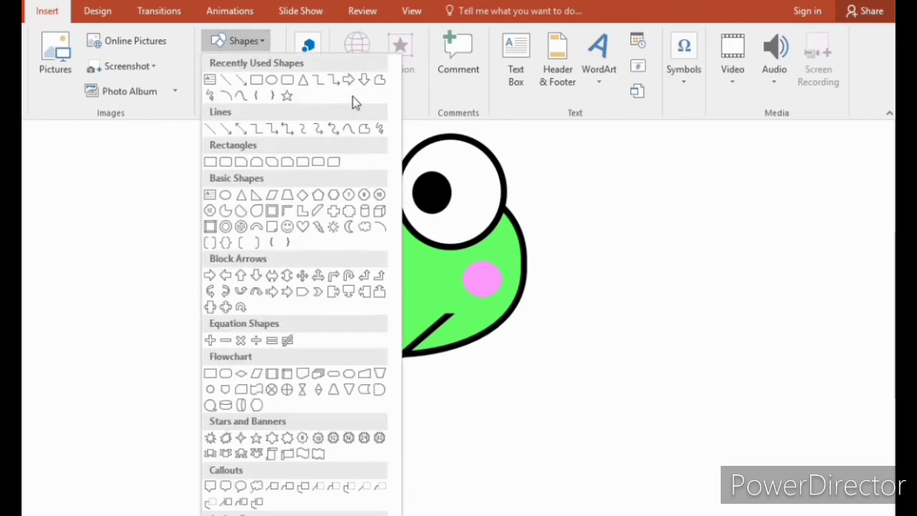
pyautogui.click(378, 375)
pyautogui.moveTo(251, 354); pyautogui.dragTo(351, 434)
pyautogui.moveTo(301, 323)
pyautogui.mouseDown()
pyautogui.moveTo(354, 461)
pyautogui.moveTo(289, 466)
pyautogui.moveTo(299, 450)
pyautogui.mouseUp()
pyautogui.moveTo(338, 411); pyautogui.dragTo(440, 412)
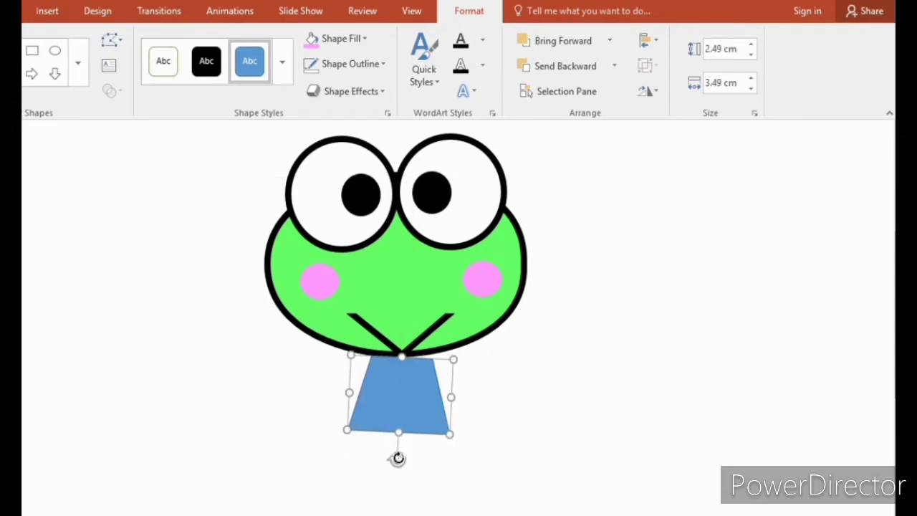
# - Straighten the trapezoid body and enlarge it to about 6.9 cm wide and 3.5 cm high, centered under the head
pyautogui.moveTo(399, 459); pyautogui.dragTo(402, 459)
pyautogui.moveTo(453, 429); pyautogui.dragTo(549, 465)
pyautogui.moveTo(483, 426); pyautogui.dragTo(454, 421)
# - Send the trapezoid body to the back so it sits behind the frog's head
pyautogui.click(609, 41)
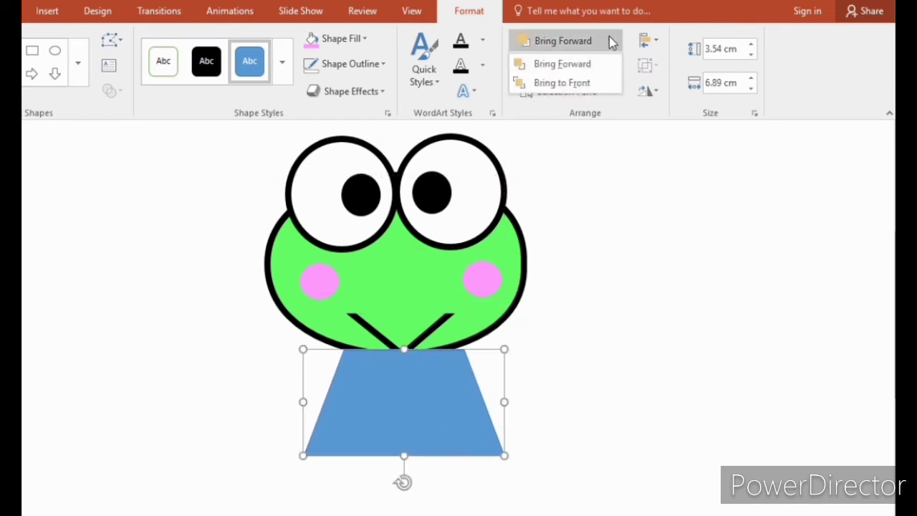
pyautogui.click(596, 66)
pyautogui.click(613, 41)
pyautogui.click(614, 66)
pyautogui.click(614, 70)
pyautogui.click(580, 106)
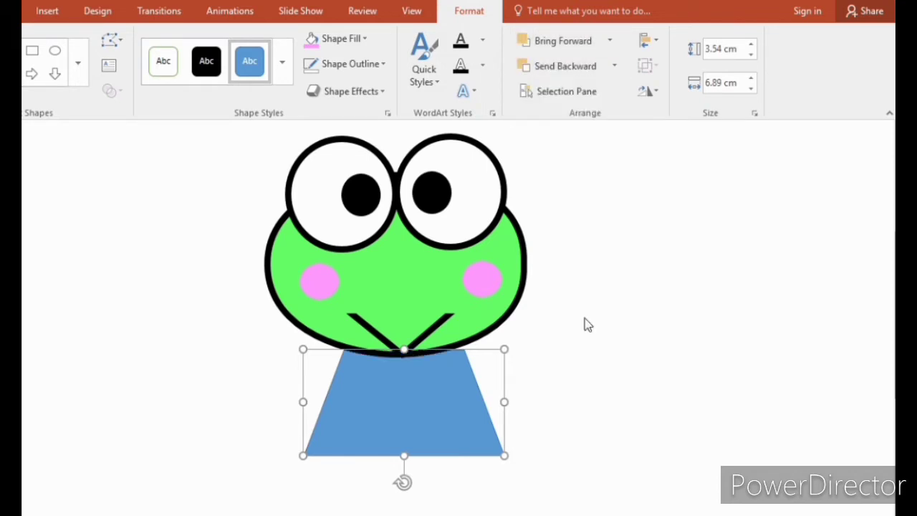
# - Fill the trapezoid body with the standard Light Blue color
pyautogui.click(585, 320)
pyautogui.click(441, 390)
pyautogui.click(469, 10)
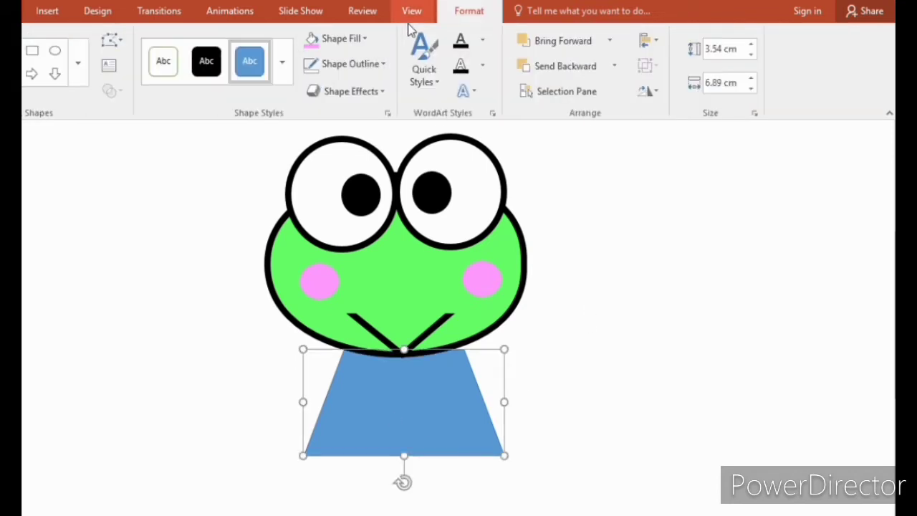
pyautogui.click(364, 39)
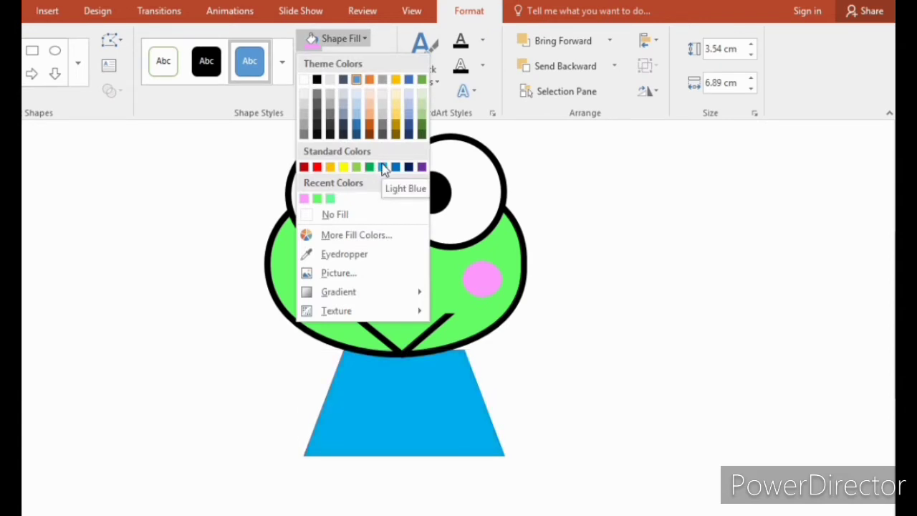
pyautogui.click(384, 167)
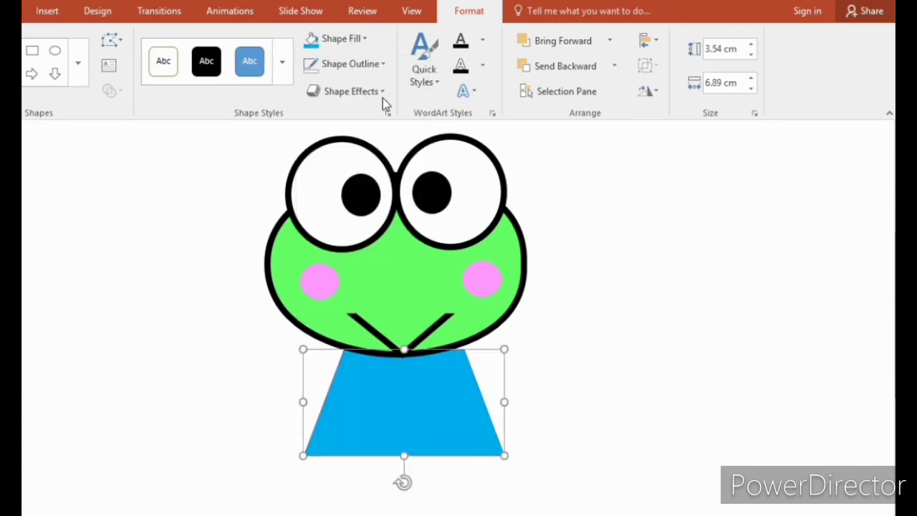
# - Give the trapezoid body a black 6 pt outline
pyautogui.click(383, 64)
pyautogui.moveTo(361, 298)
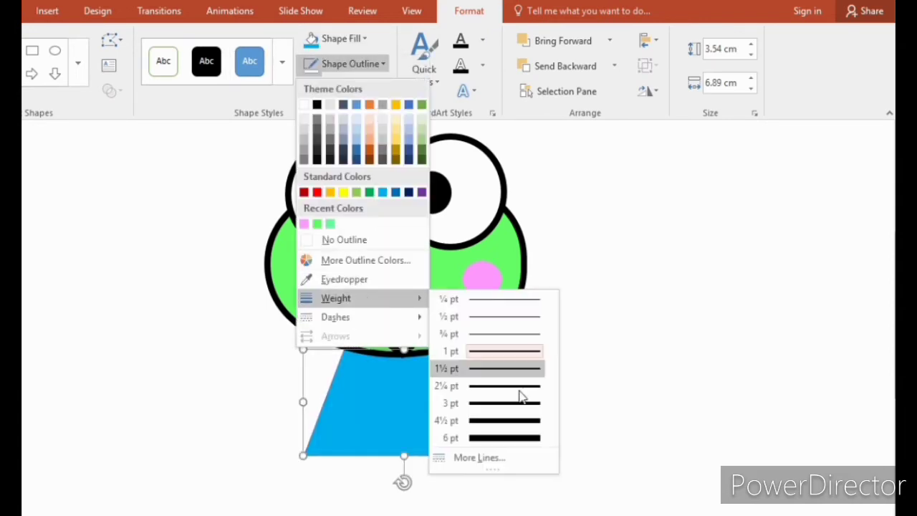
pyautogui.click(527, 439)
pyautogui.click(383, 63)
pyautogui.click(316, 105)
# - Enlarge the body to about 7.6 cm wide and 4.2 cm high and tuck its top edge behind the head
pyautogui.moveTo(439, 439)
pyautogui.mouseDown()
pyautogui.moveTo(430, 420)
pyautogui.moveTo(440, 433)
pyautogui.mouseUp()
pyautogui.moveTo(300, 451); pyautogui.dragTo(266, 475)
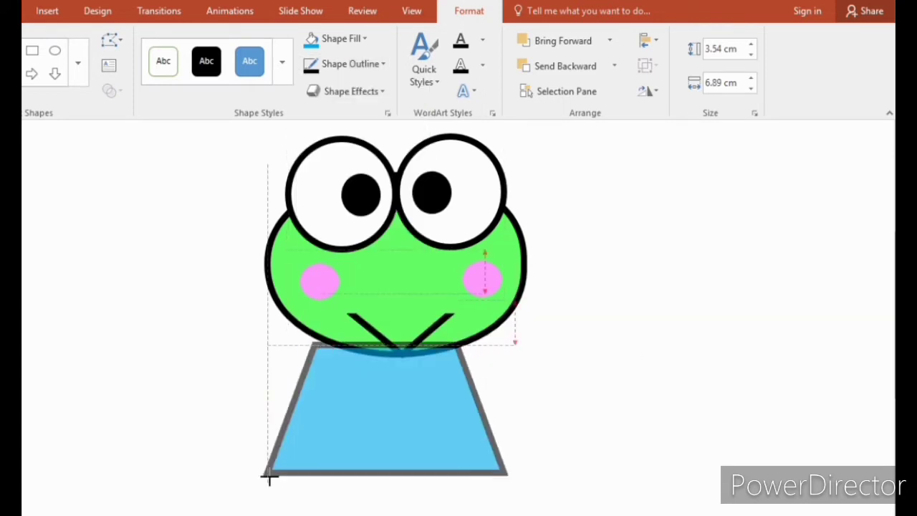
pyautogui.moveTo(434, 429); pyautogui.dragTo(448, 431)
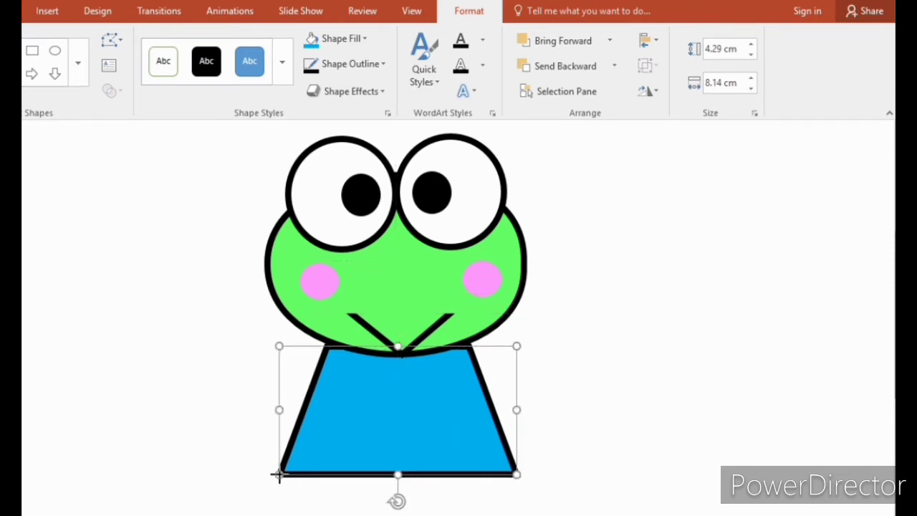
pyautogui.moveTo(278, 474); pyautogui.dragTo(299, 469)
pyautogui.moveTo(380, 419); pyautogui.dragTo(374, 408)
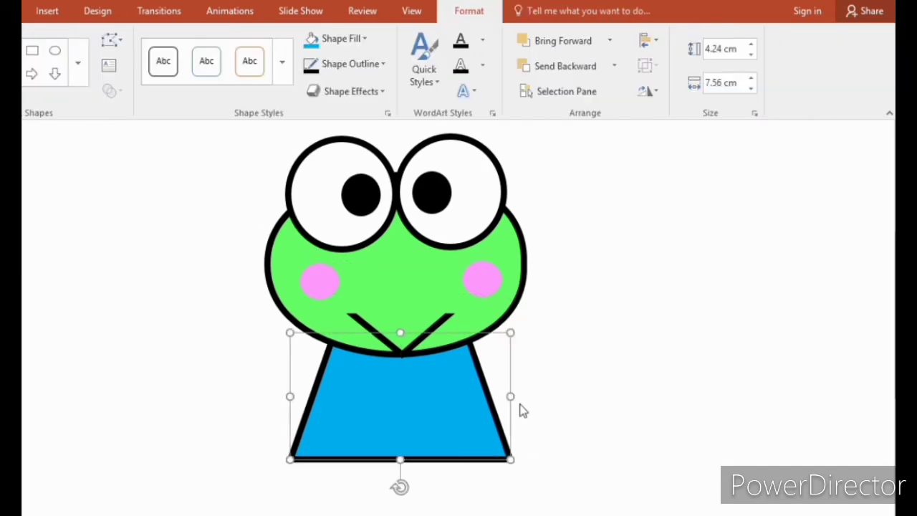
# - Edit the body's points so that its left side bulges outward in a smooth curve
pyautogui.click(109, 65)
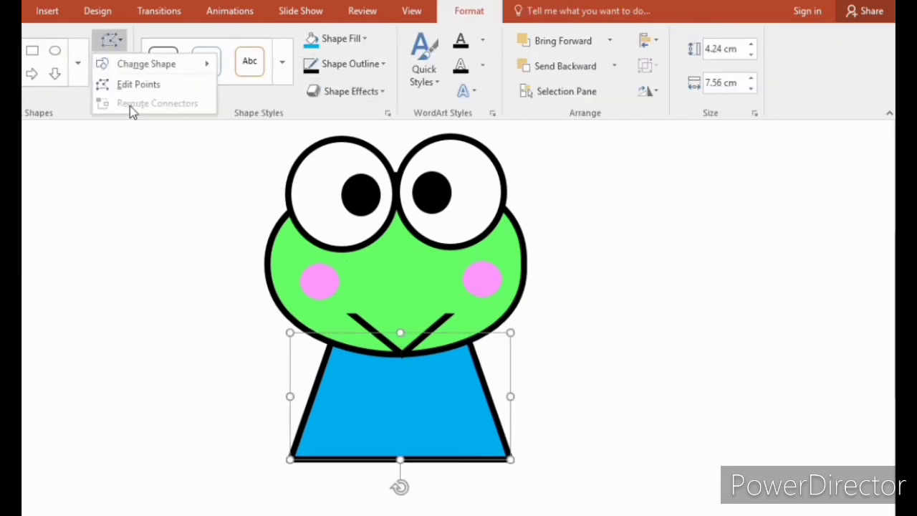
pyautogui.click(139, 84)
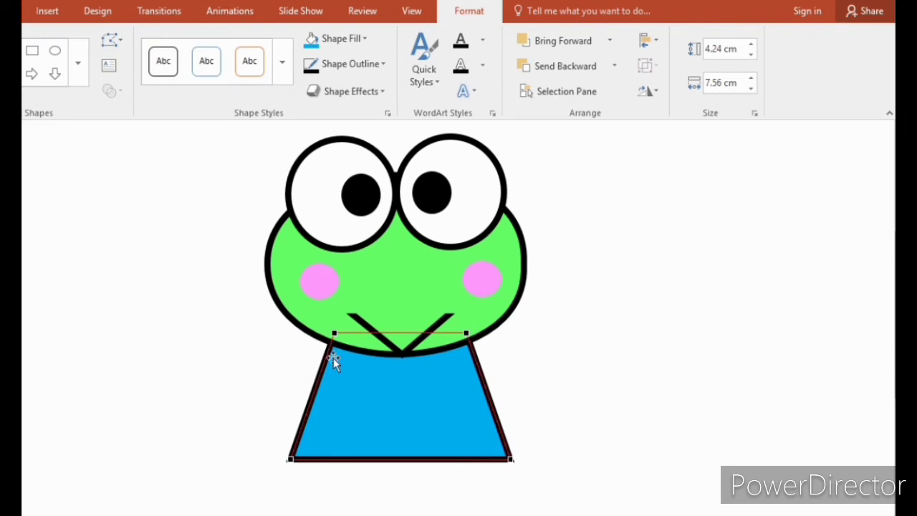
pyautogui.moveTo(303, 416); pyautogui.dragTo(277, 413)
pyautogui.click(335, 332)
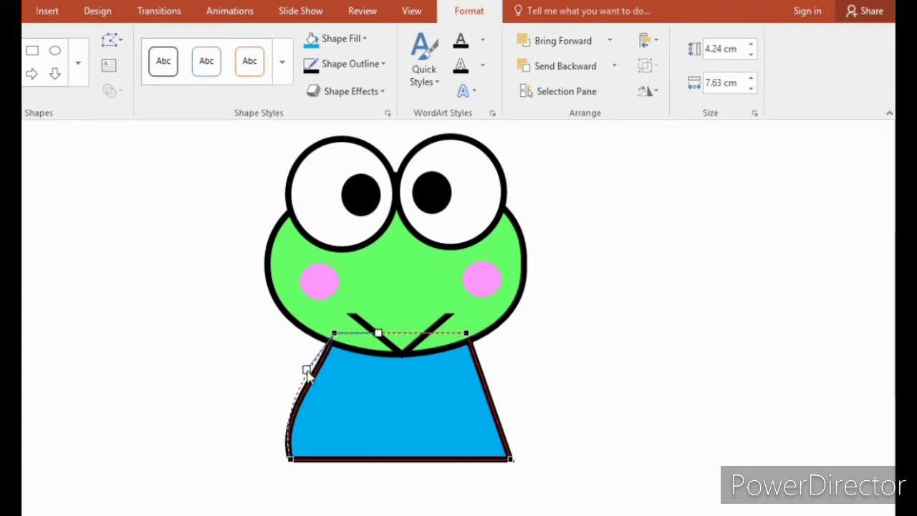
pyautogui.moveTo(306, 377); pyautogui.dragTo(307, 378)
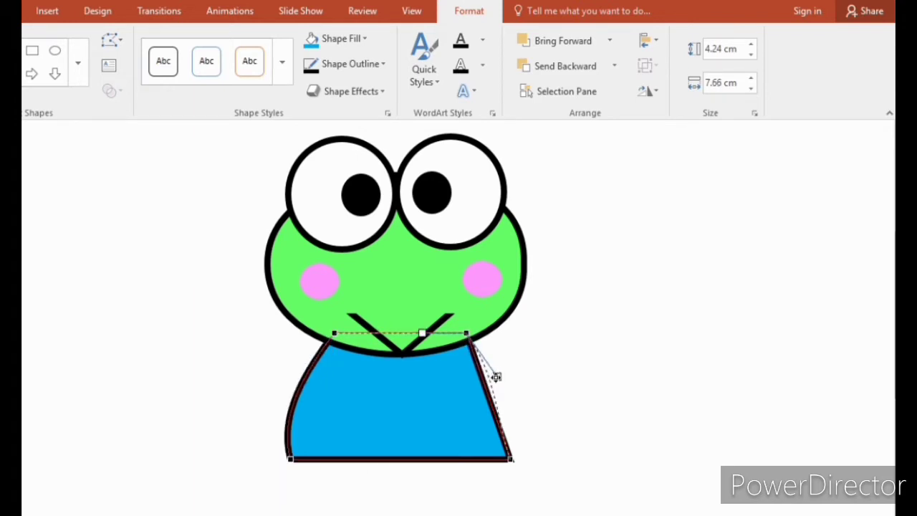
# - Curve the body's right side outward to match the left side
pyautogui.moveTo(495, 376); pyautogui.dragTo(500, 376)
pyautogui.click(508, 457)
pyautogui.moveTo(495, 420); pyautogui.dragTo(522, 413)
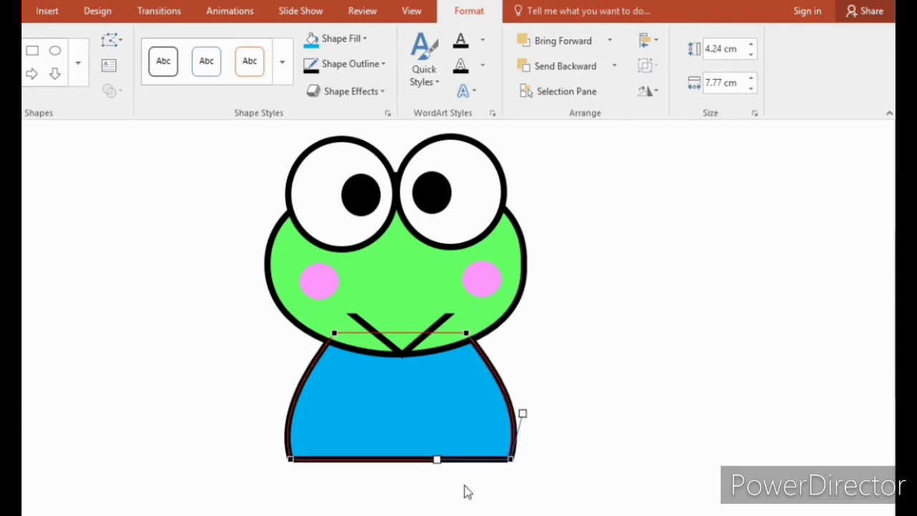
# - Edit the body's points so that its bottom edge bows slightly downward in the middle
pyautogui.click(435, 468)
pyautogui.click(407, 461)
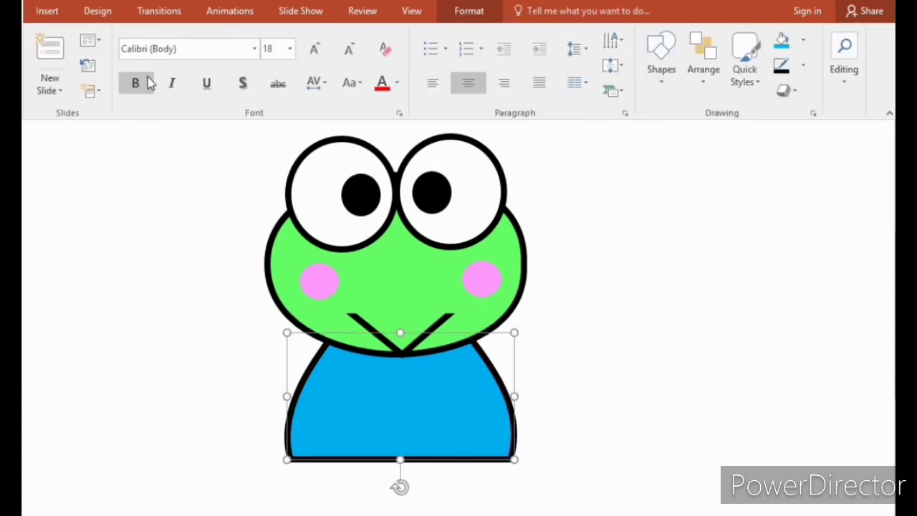
pyautogui.click(469, 11)
pyautogui.click(109, 40)
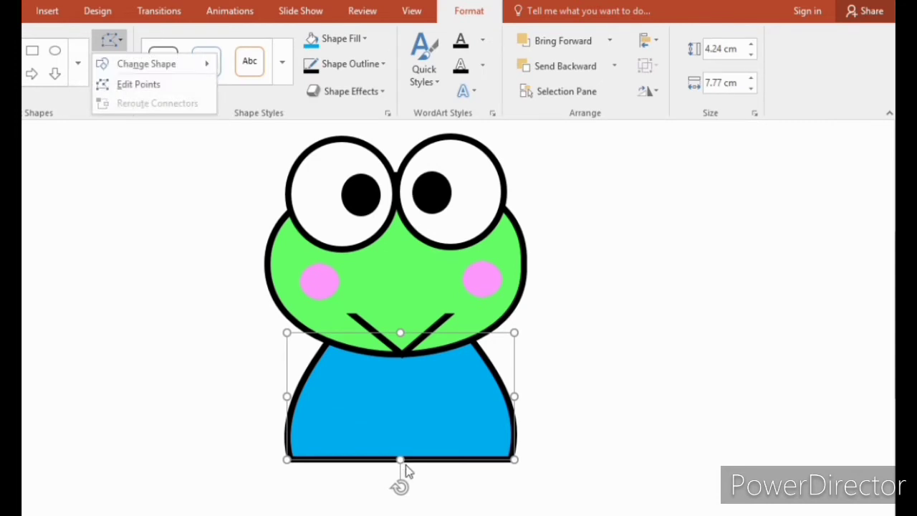
pyautogui.click(131, 86)
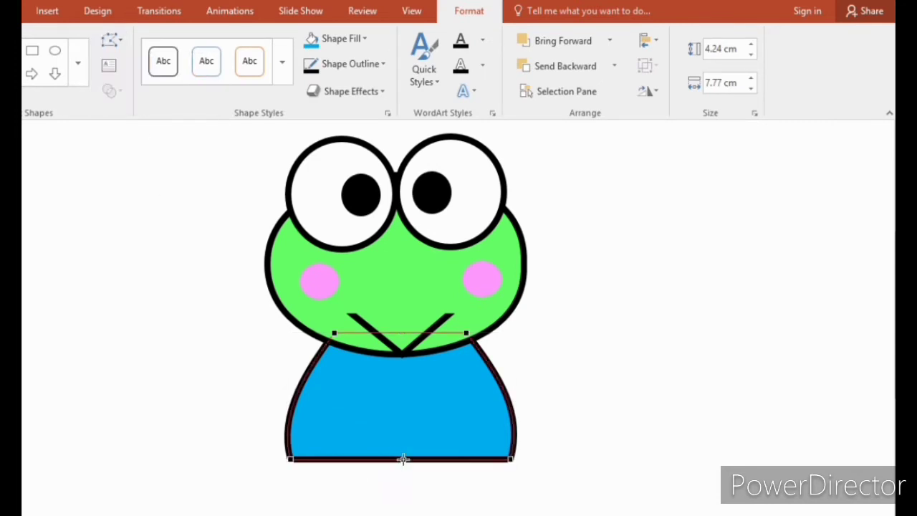
pyautogui.moveTo(405, 465); pyautogui.dragTo(403, 471)
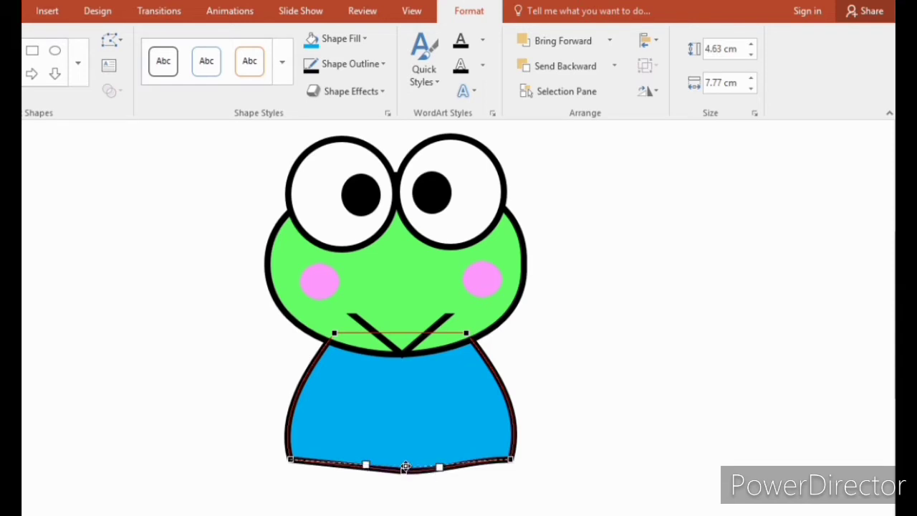
pyautogui.click(582, 410)
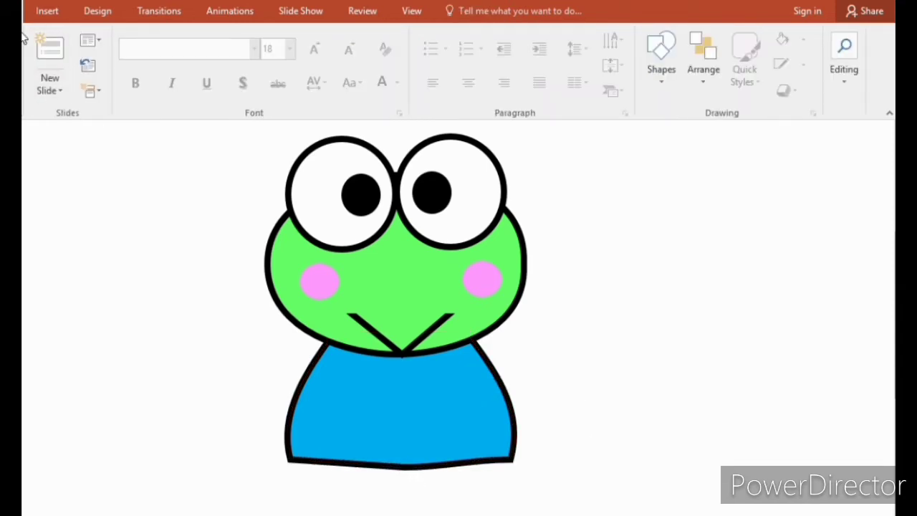
# - Draw an oval about 3 cm wide and 2.6 cm high beside the frog and give it a thick black outline
pyautogui.click(47, 11)
pyautogui.click(244, 44)
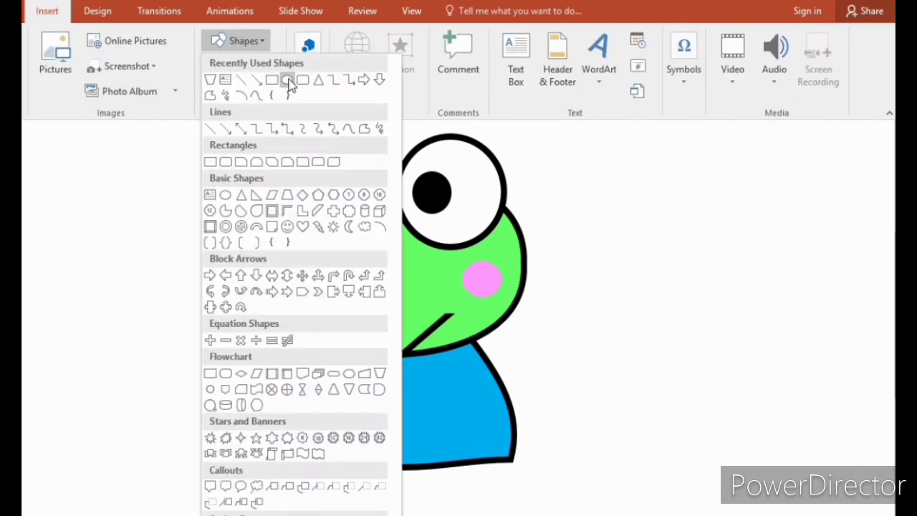
pyautogui.click(287, 80)
pyautogui.moveTo(647, 215)
pyautogui.mouseDown()
pyautogui.moveTo(708, 282)
pyautogui.moveTo(737, 293)
pyautogui.mouseUp()
pyautogui.click(364, 64)
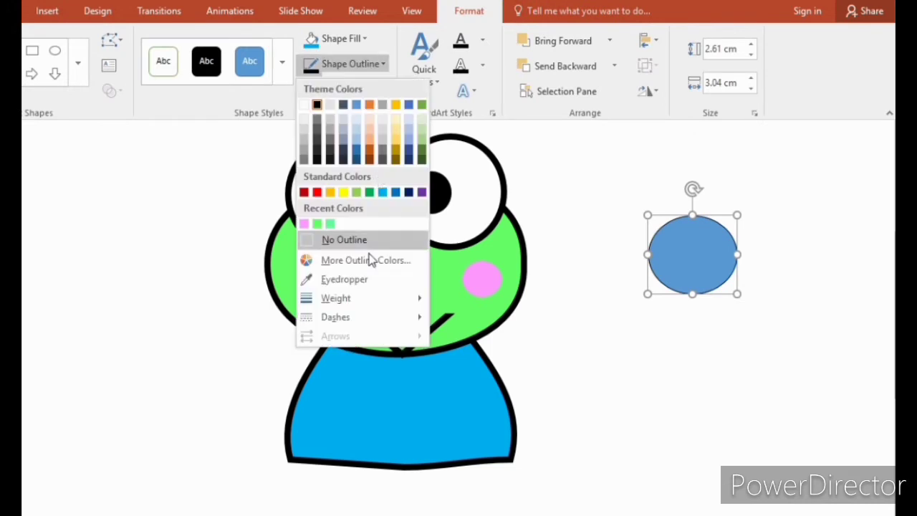
pyautogui.moveTo(364, 298)
pyautogui.click(518, 438)
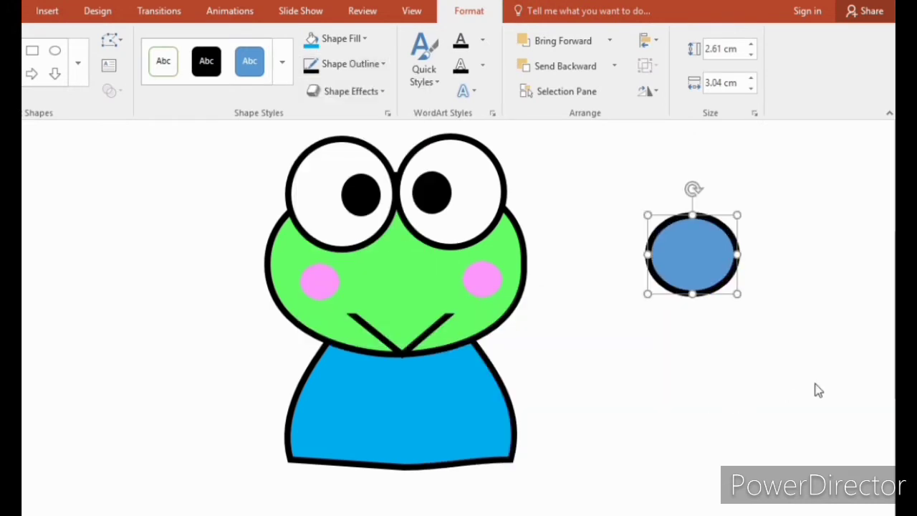
# - Draw a lightning bolt about 4.7 cm by 3.3 cm, rotate it and lay it across the oval's upper part
pyautogui.click(48, 11)
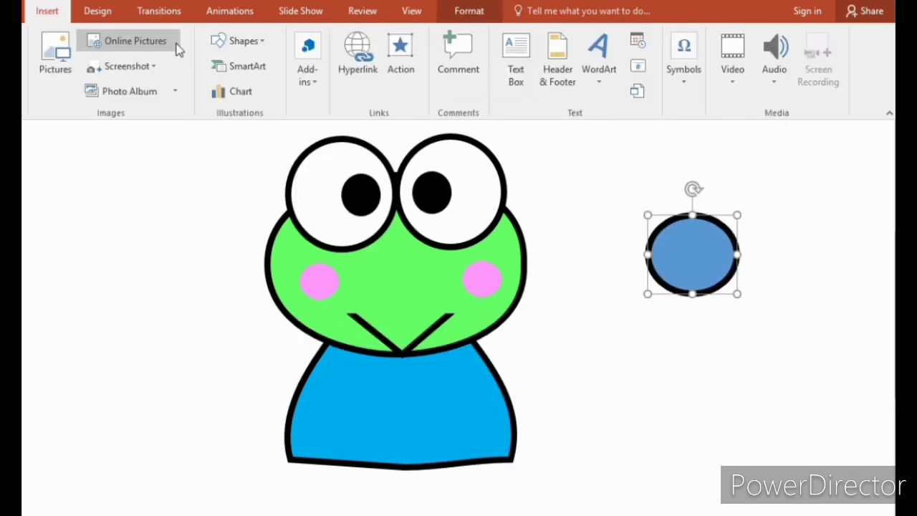
pyautogui.click(242, 41)
pyautogui.click(317, 226)
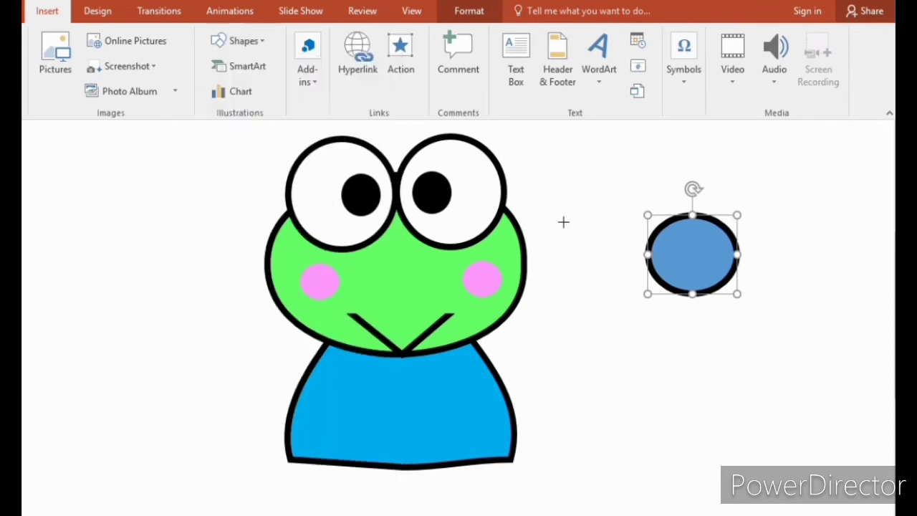
pyautogui.moveTo(664, 223); pyautogui.dragTo(752, 273)
pyautogui.moveTo(692, 165)
pyautogui.mouseDown()
pyautogui.moveTo(644, 175)
pyautogui.moveTo(709, 136)
pyautogui.mouseUp()
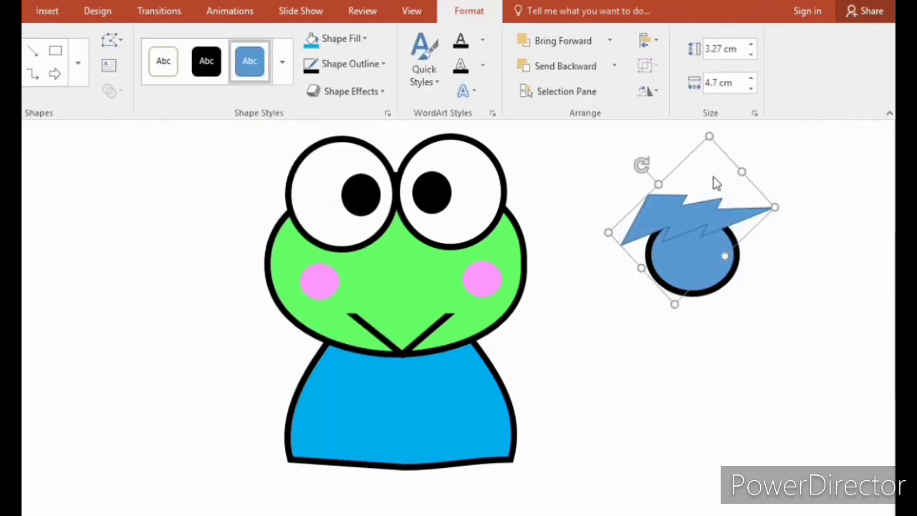
pyautogui.moveTo(688, 221); pyautogui.dragTo(699, 224)
# - Edit the lightning bolt's points so that its lower edge forms larger zigzag teeth over the oval
pyautogui.click(109, 40)
pyautogui.click(129, 84)
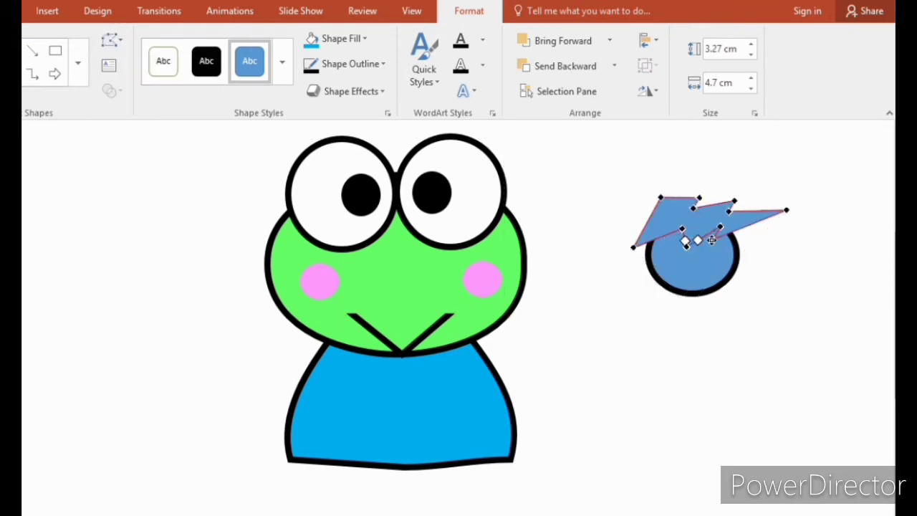
pyautogui.moveTo(721, 246); pyautogui.dragTo(732, 260)
pyautogui.moveTo(728, 226)
pyautogui.mouseDown()
pyautogui.moveTo(721, 222)
pyautogui.moveTo(727, 225)
pyautogui.mouseUp()
pyautogui.keyDown('shift'); pyautogui.click(726, 295); pyautogui.keyUp('shift')
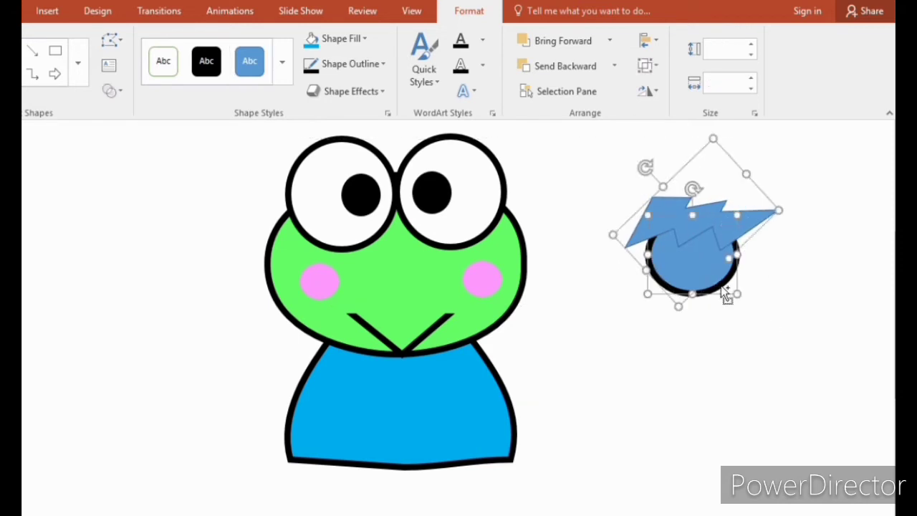
pyautogui.click(119, 93)
pyautogui.click(248, 242)
pyautogui.click(818, 354)
# - Subtract the lightning bolt from the oval to leave a hand shape with jagged fingers
pyautogui.click(717, 279)
pyautogui.doubleClick(717, 279)
pyautogui.keyDown('shift'); pyautogui.click(755, 215); pyautogui.keyUp('shift')
pyautogui.click(109, 90)
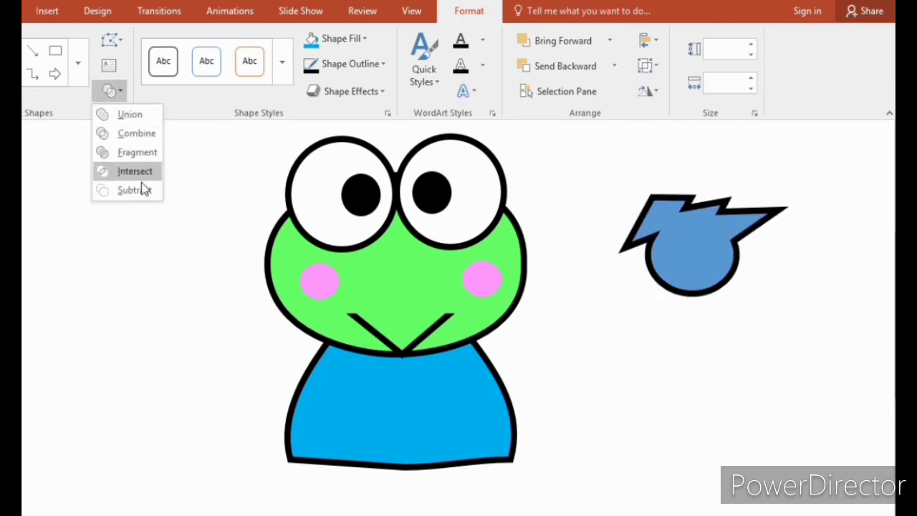
pyautogui.click(144, 233)
pyautogui.click(727, 325)
pyautogui.doubleClick(702, 276)
pyautogui.moveTo(692, 199); pyautogui.dragTo(682, 201)
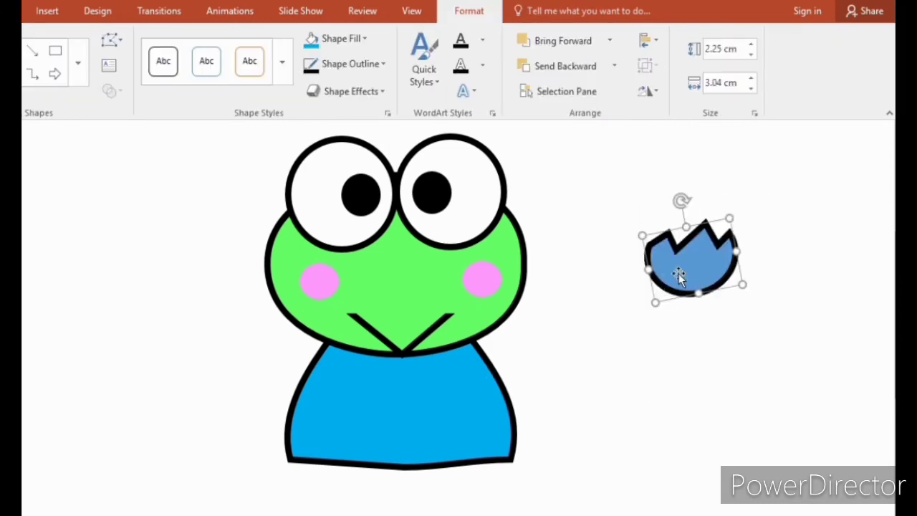
# - Fill the jagged hand shape with the head's light green and move it lower beside the body
pyautogui.click(358, 39)
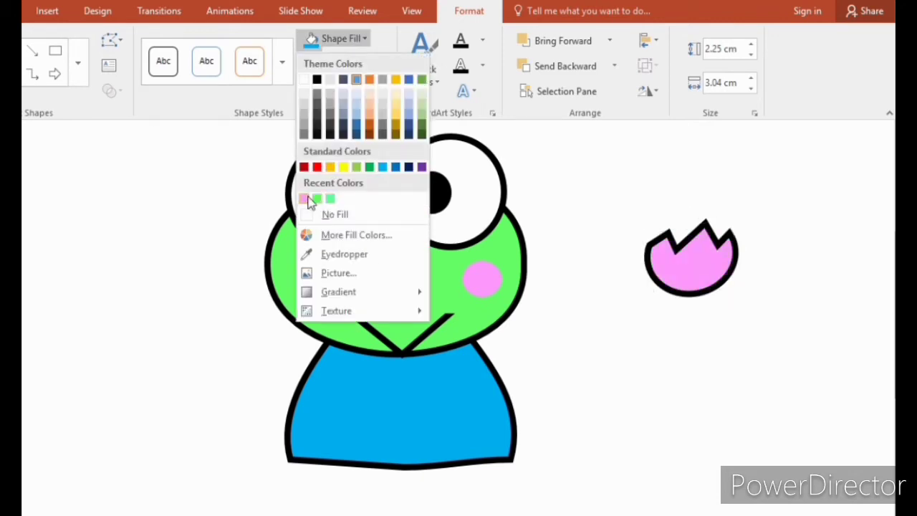
pyautogui.click(307, 200)
pyautogui.click(311, 38)
pyautogui.click(316, 198)
pyautogui.click(688, 260)
pyautogui.moveTo(688, 260); pyautogui.dragTo(703, 349)
pyautogui.click(469, 175)
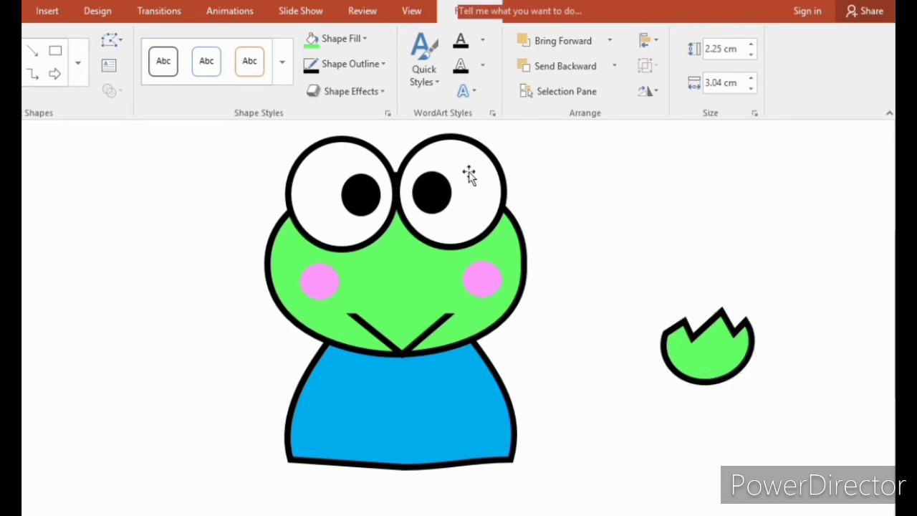
# - Draw a block arc over the hand and adjust its position and curve to cover the tip of the middle finger
pyautogui.click(49, 11)
pyautogui.click(247, 41)
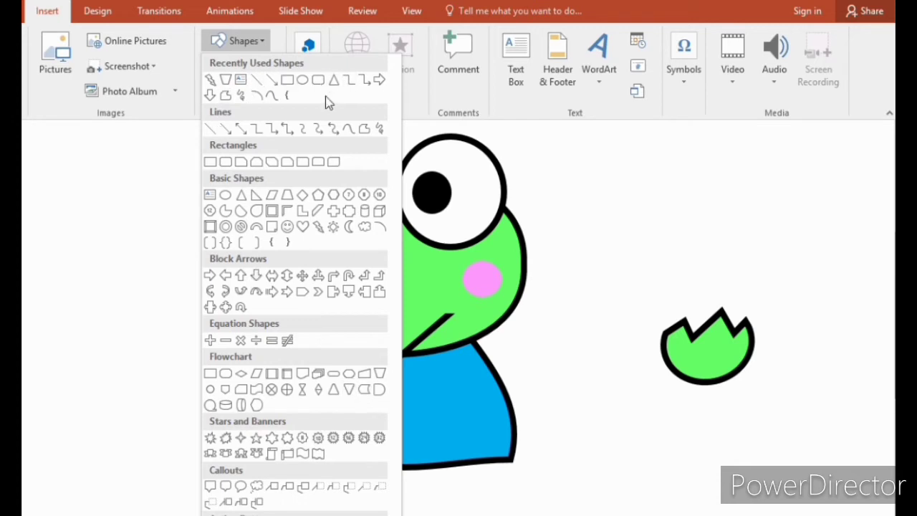
pyautogui.click(256, 227)
pyautogui.moveTo(579, 236); pyautogui.dragTo(814, 387)
pyautogui.moveTo(742, 293); pyautogui.dragTo(755, 317)
pyautogui.moveTo(712, 249); pyautogui.dragTo(701, 256)
pyautogui.click(716, 451)
# - Subtract the block arc from the hand to trim the tip of the middle finger
pyautogui.click(705, 364)
pyautogui.keyDown('shift'); pyautogui.click(686, 296); pyautogui.keyUp('shift')
pyautogui.click(108, 92)
pyautogui.click(129, 190)
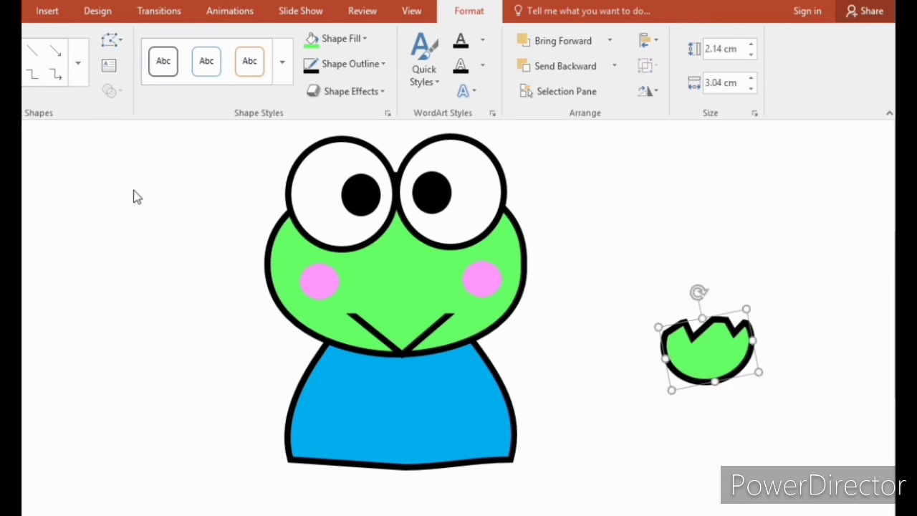
# - Move the green hand onto the body's lower-right corner and rotate it clockwise to suit the frog's side
pyautogui.click(797, 422)
pyautogui.moveTo(695, 366); pyautogui.dragTo(460, 461)
pyautogui.moveTo(463, 387); pyautogui.dragTo(484, 399)
pyautogui.moveTo(510, 469); pyautogui.dragTo(492, 463)
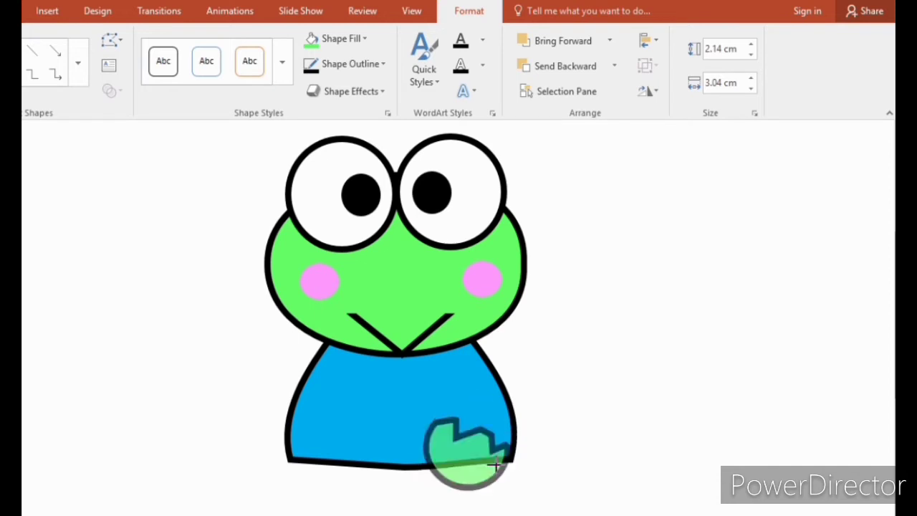
pyautogui.moveTo(489, 445); pyautogui.dragTo(510, 450)
pyautogui.click(623, 456)
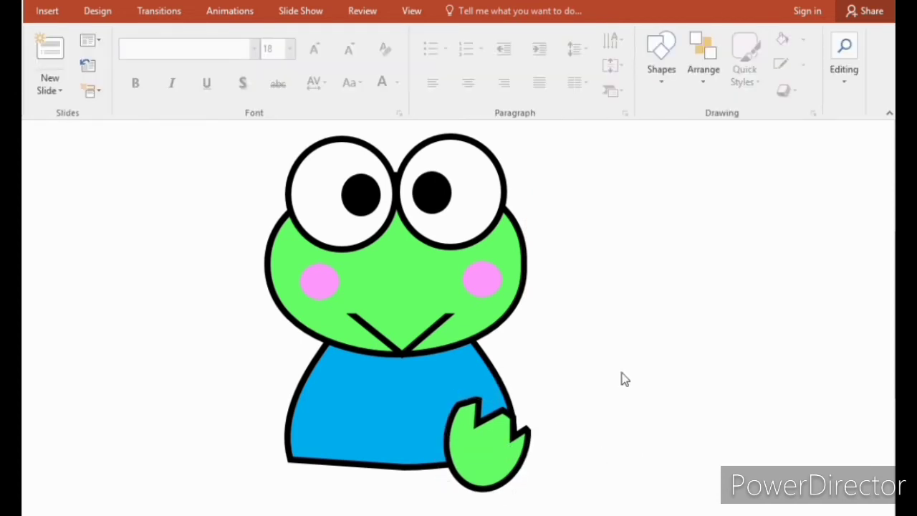
# - Make the hand wider and flatter and settle it over the body's lower-right edge
pyautogui.click(499, 445)
pyautogui.moveTo(447, 437); pyautogui.dragTo(432, 434)
pyautogui.moveTo(474, 475); pyautogui.dragTo(500, 460)
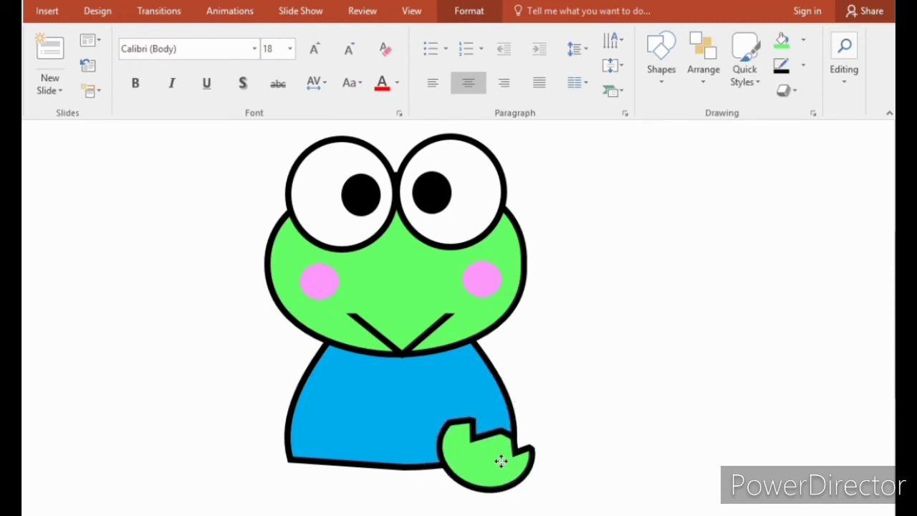
pyautogui.click(656, 391)
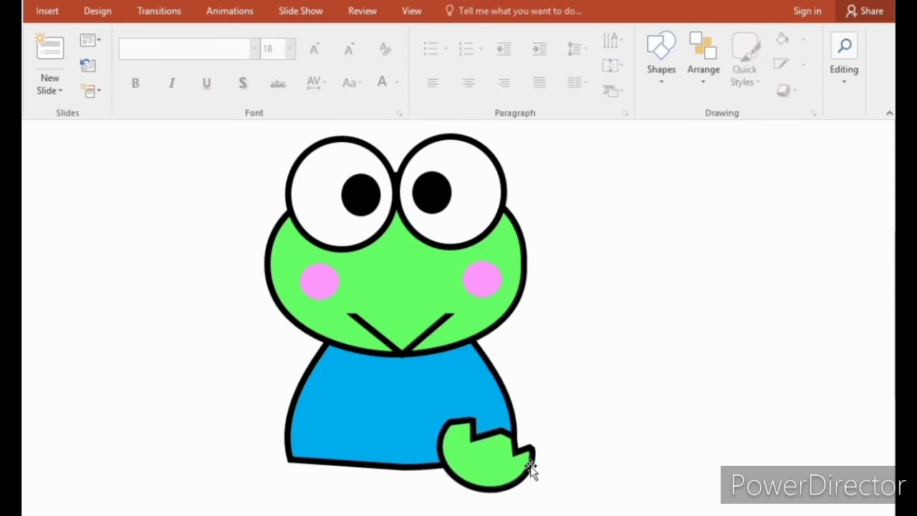
# - Draw a flowchart Delay shape about 1.9 cm by 3.8 cm beside the frog and rotate it so its rounded side faces down
pyautogui.click(47, 10)
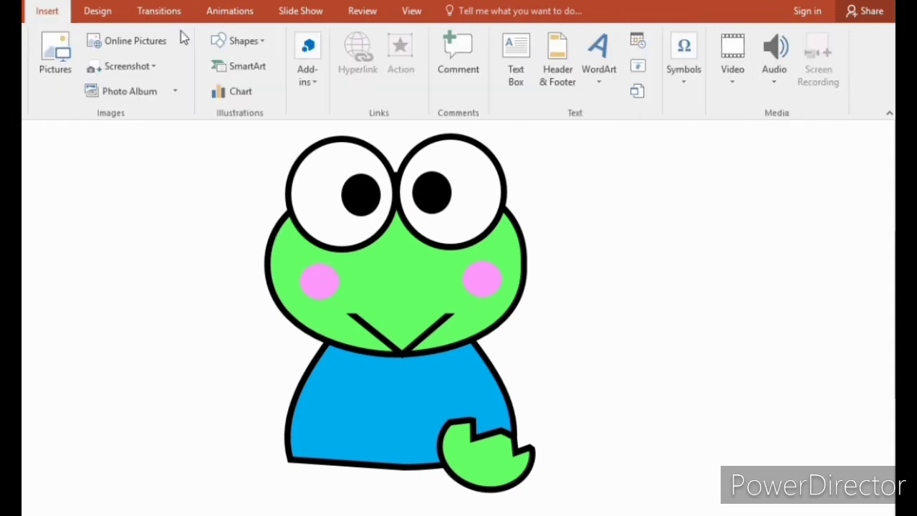
pyautogui.click(259, 41)
pyautogui.click(386, 372)
pyautogui.moveTo(618, 255); pyautogui.dragTo(675, 375)
pyautogui.moveTo(644, 229)
pyautogui.mouseDown()
pyautogui.moveTo(674, 274)
pyautogui.moveTo(688, 327)
pyautogui.moveTo(727, 315)
pyautogui.moveTo(727, 327)
pyautogui.mouseUp()
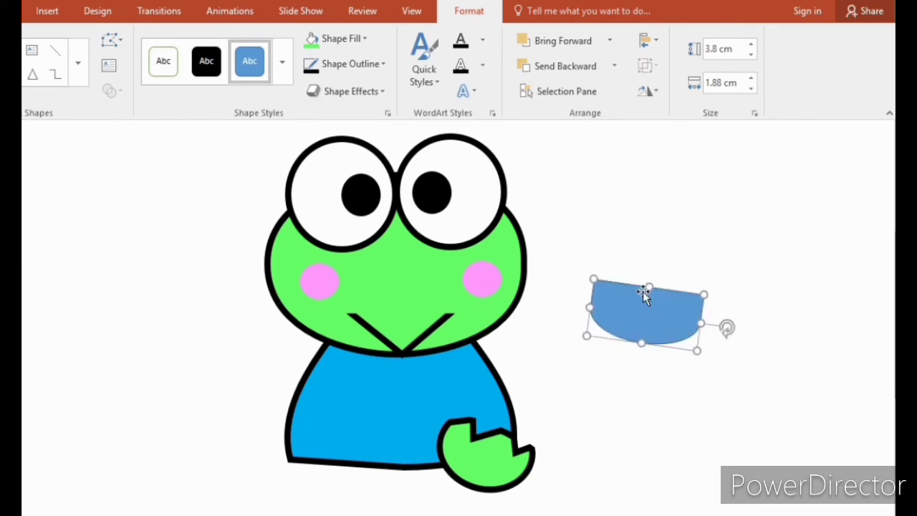
# - Give the half-round foot shape a thick black outline and light green fill, and level its flat top edge
pyautogui.click(384, 65)
pyautogui.moveTo(365, 301)
pyautogui.click(505, 419)
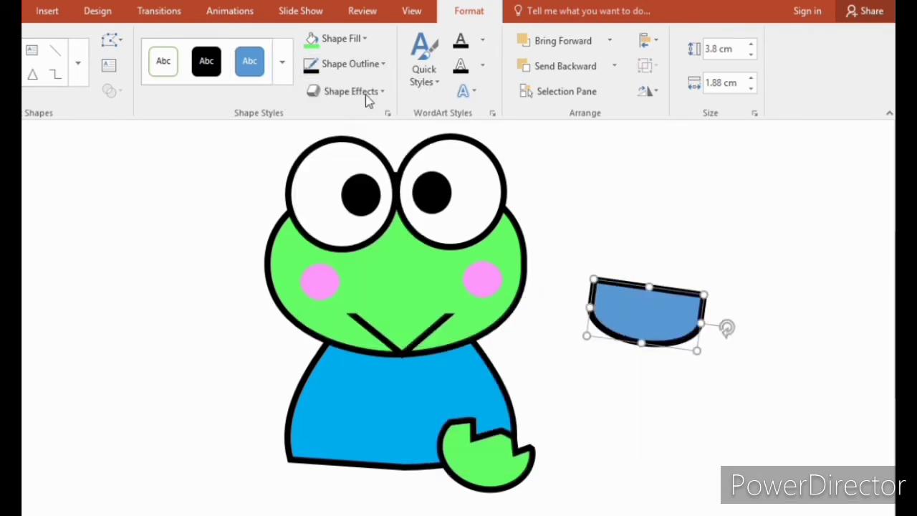
pyautogui.click(311, 40)
pyautogui.moveTo(630, 305); pyautogui.dragTo(642, 297)
pyautogui.moveTo(724, 318); pyautogui.dragTo(728, 313)
# - Edit the foot's points to pull a notch into its lower-left curve beside a rounded middle toe
pyautogui.click(109, 40)
pyautogui.click(142, 86)
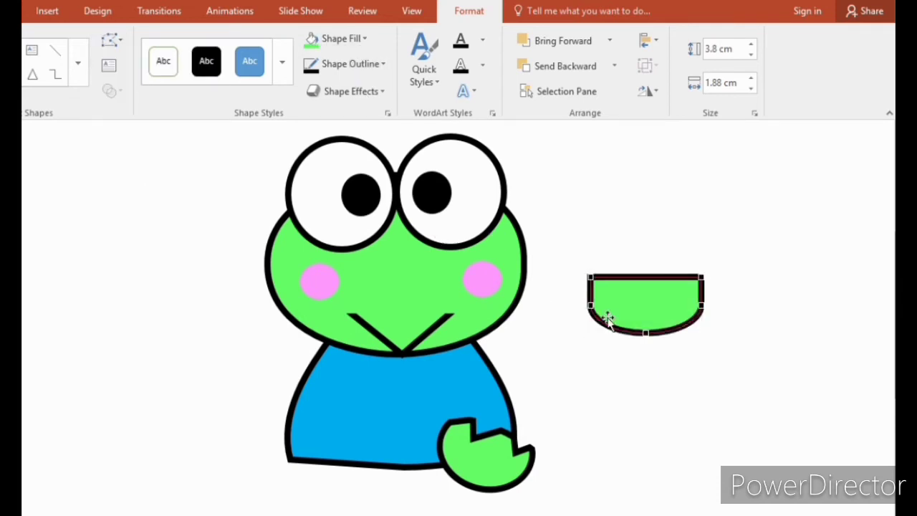
pyautogui.moveTo(646, 324); pyautogui.dragTo(609, 339)
pyautogui.hotkey('ctrl', 'z')
pyautogui.hotkey('ctrl', 'z')
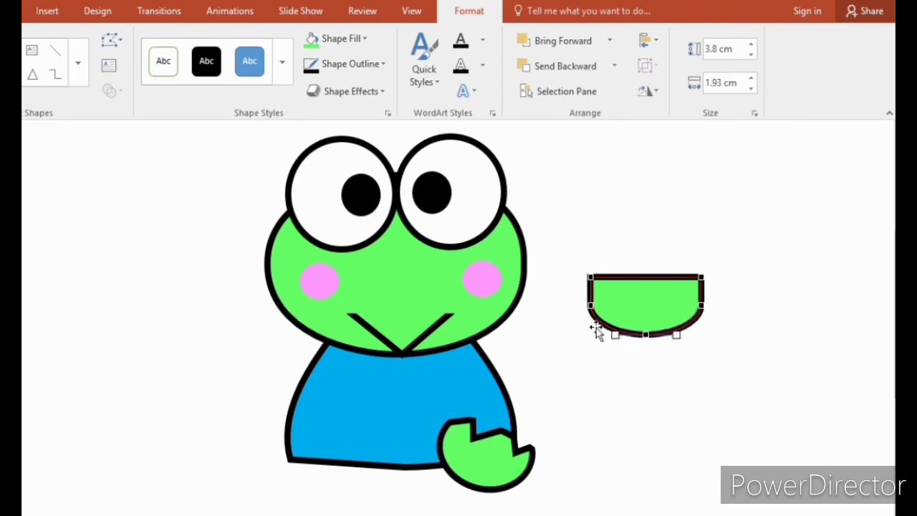
pyautogui.moveTo(605, 324); pyautogui.dragTo(664, 321)
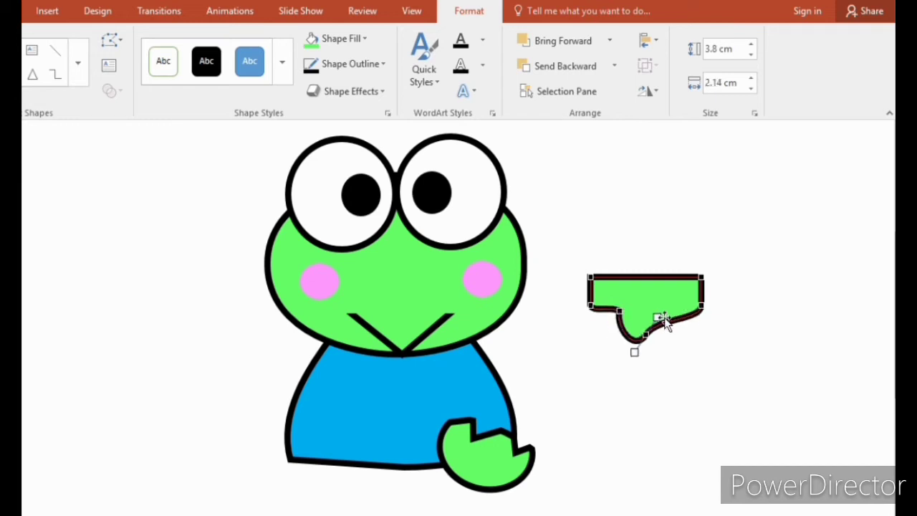
pyautogui.click(676, 327)
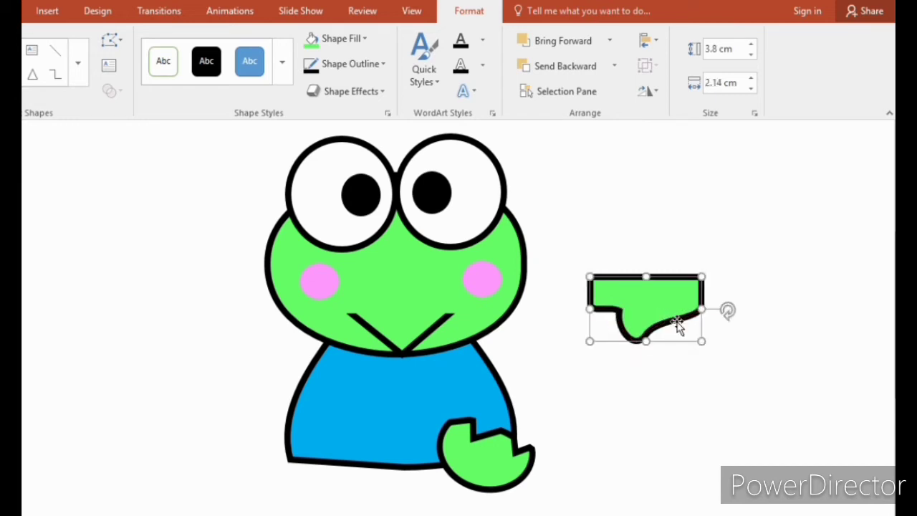
# - Notch the foot's lower-right curve and bulge both outer segments downward to form three rounded toes
pyautogui.click(111, 39)
pyautogui.click(133, 97)
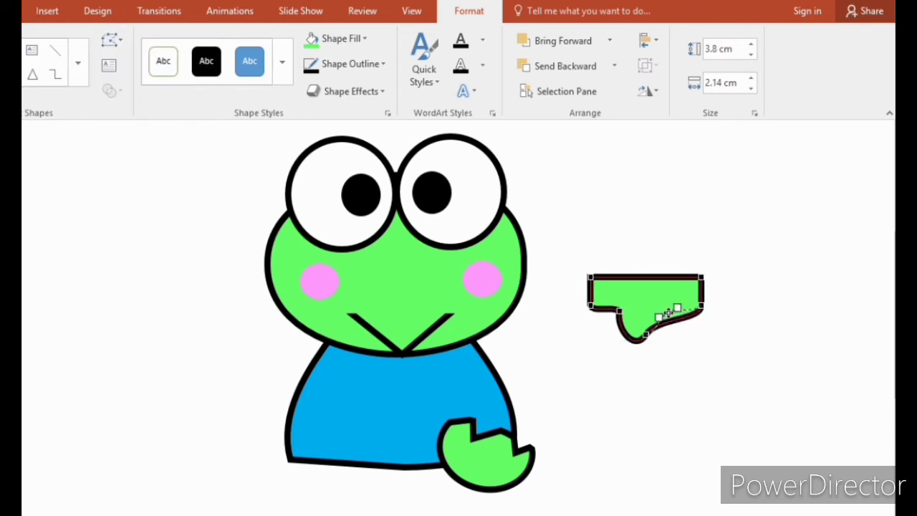
pyautogui.hotkey('ctrl', 'z')
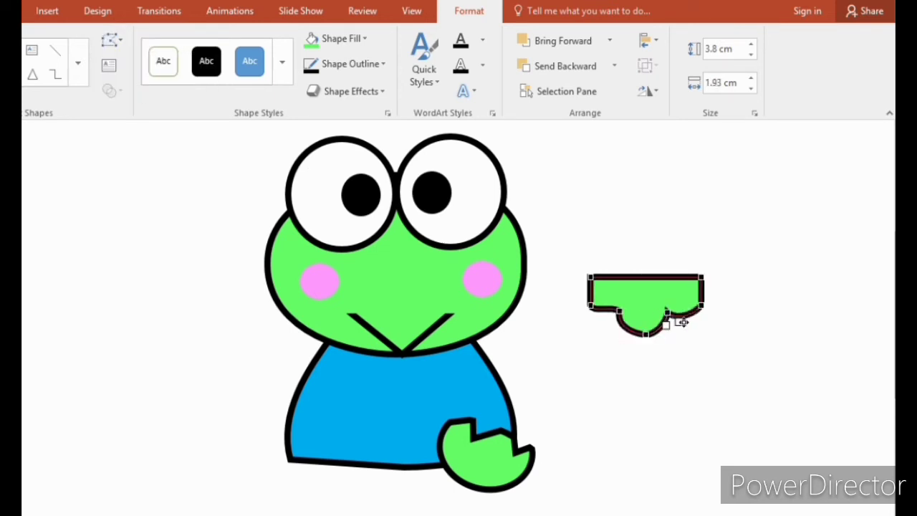
pyautogui.moveTo(692, 341); pyautogui.dragTo(695, 344)
pyautogui.click(620, 311)
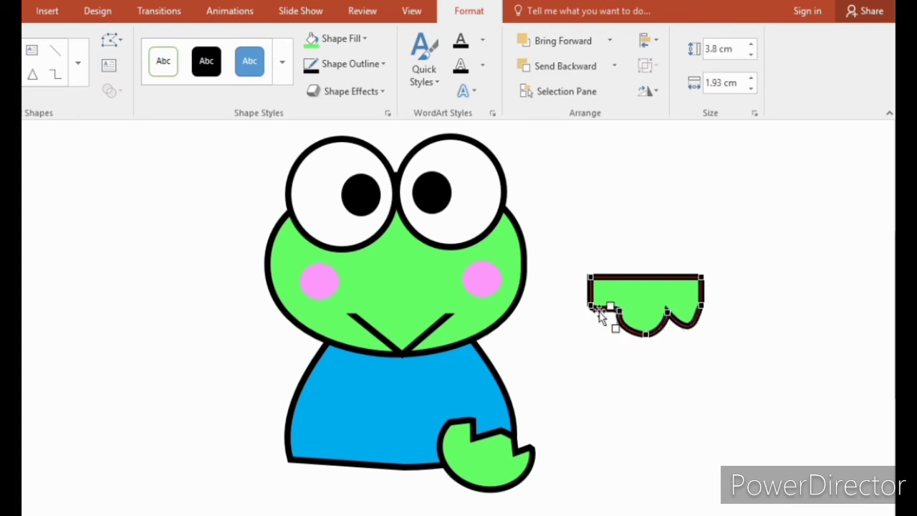
pyautogui.click(596, 326)
# - Move the foot under the body's lower-left part and send it to the back
pyautogui.moveTo(667, 307); pyautogui.dragTo(379, 489)
pyautogui.moveTo(350, 480)
pyautogui.mouseDown()
pyautogui.moveTo(348, 491)
pyautogui.moveTo(354, 485)
pyautogui.mouseUp()
pyautogui.click(614, 66)
pyautogui.click(602, 114)
pyautogui.click(692, 283)
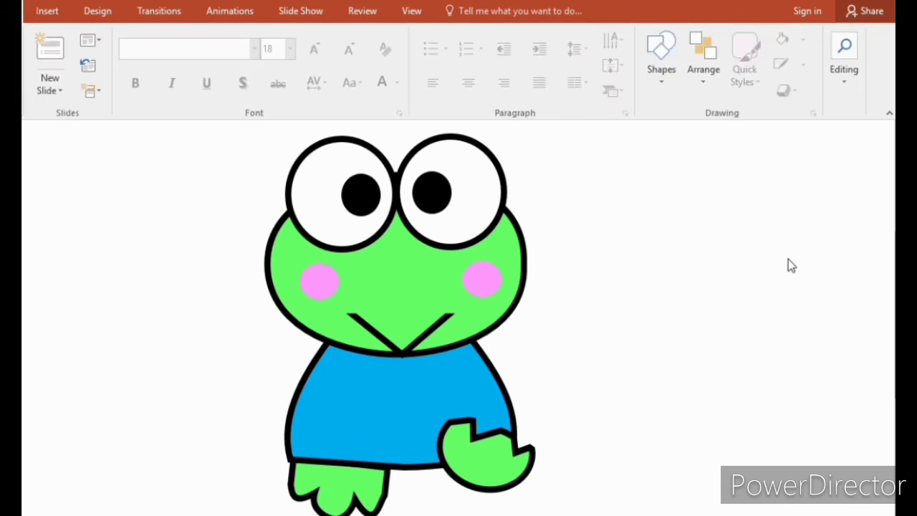
# - Rotate the foot to follow the body's bottom edge and tuck its top behind the body
pyautogui.click(406, 499)
pyautogui.moveTo(405, 499)
pyautogui.mouseDown()
pyautogui.moveTo(423, 504)
pyautogui.moveTo(413, 498)
pyautogui.mouseUp()
pyautogui.moveTo(394, 492); pyautogui.dragTo(389, 485)
pyautogui.moveTo(442, 495); pyautogui.dragTo(378, 471)
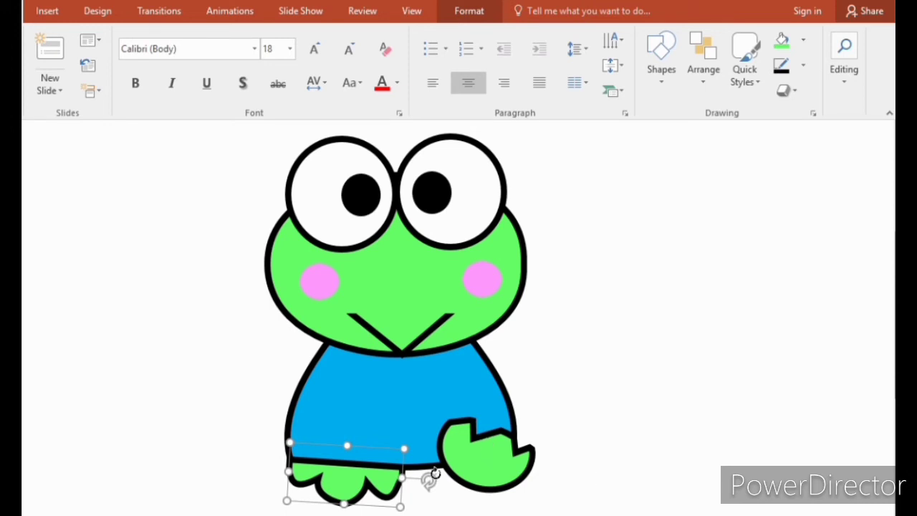
# - Paste a copy of the three-toed foot and place it beside the frog's left side
pyautogui.rightClick(653, 325)
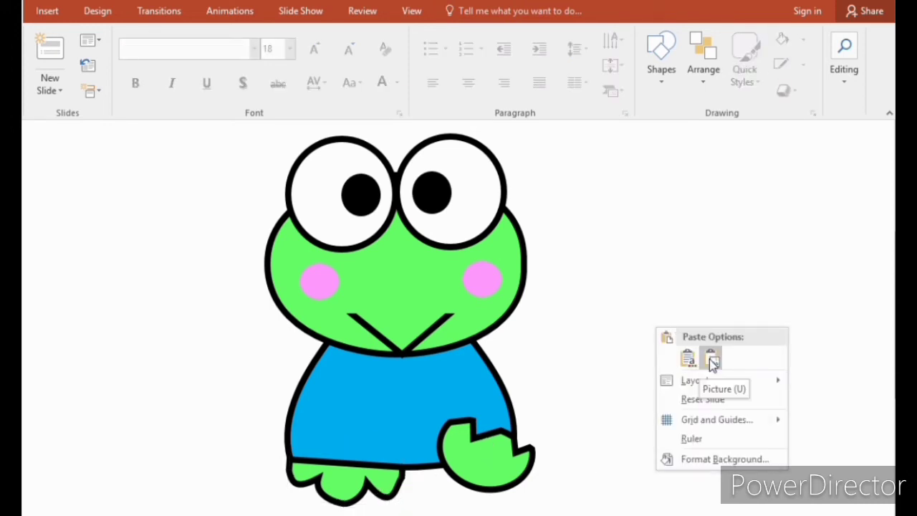
pyautogui.click(709, 358)
pyautogui.moveTo(408, 416); pyautogui.dragTo(219, 281)
pyautogui.scroll(3, 727, 317)
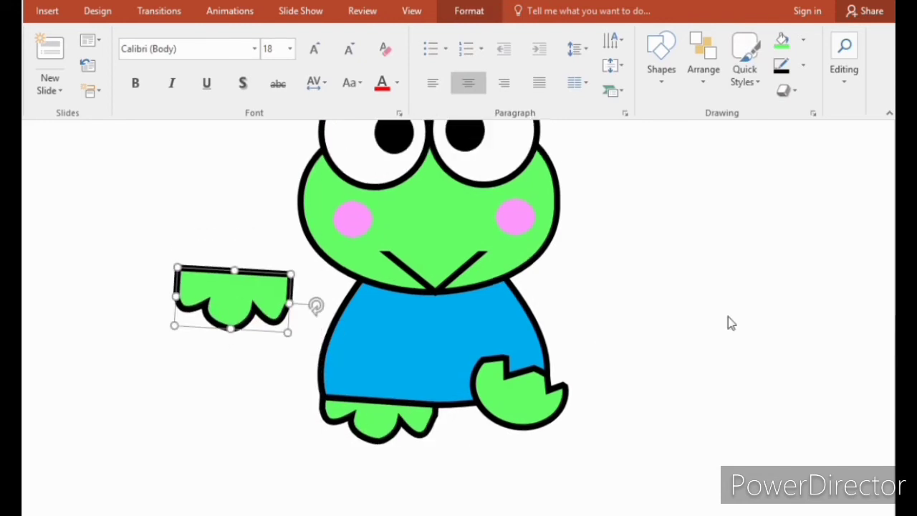
# - Shrink the foot copy and rotate it so its toes point left, placing it left of the body as a hand
pyautogui.moveTo(315, 366); pyautogui.dragTo(225, 441)
pyautogui.moveTo(258, 362); pyautogui.dragTo(256, 391)
pyautogui.moveTo(235, 297); pyautogui.dragTo(258, 366)
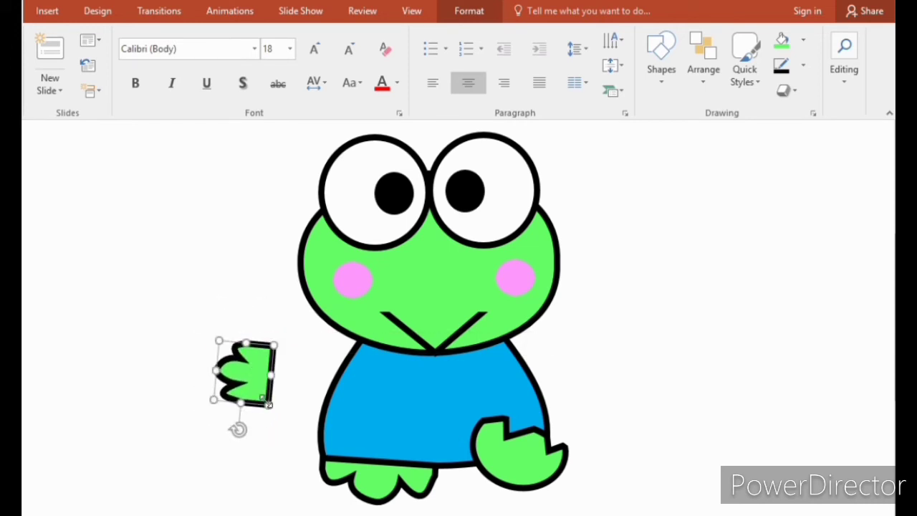
pyautogui.moveTo(239, 430); pyautogui.dragTo(236, 425)
pyautogui.click(241, 200)
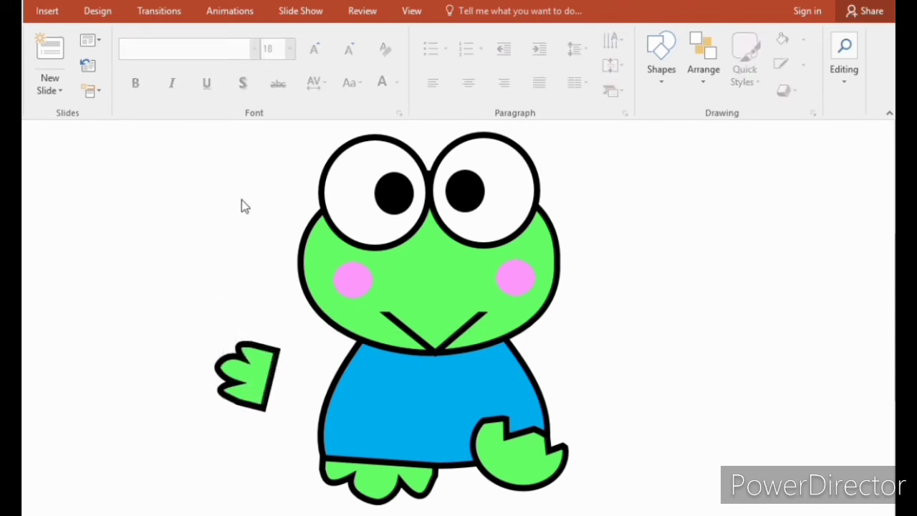
# - Draw a rounded rectangle about 1.64 cm wide and 2.29 cm high against the hand's straight edge and tilt it to match
pyautogui.click(47, 11)
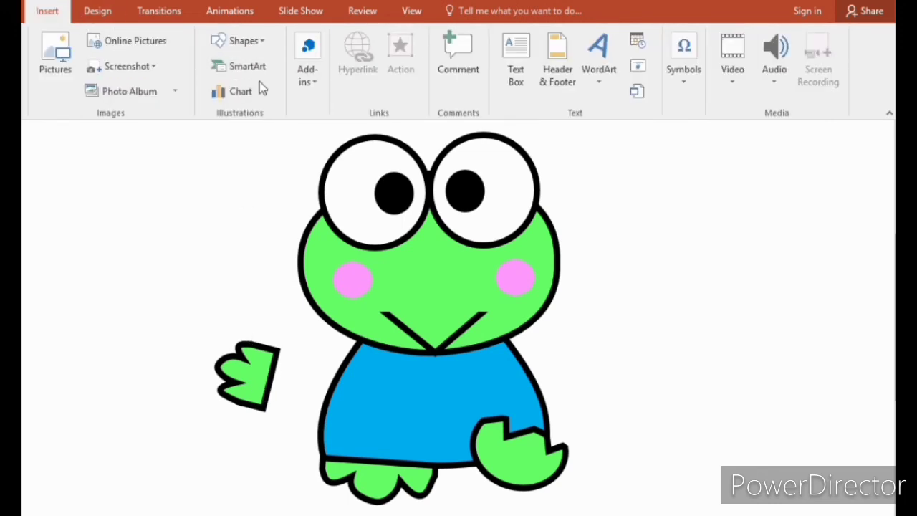
pyautogui.click(262, 41)
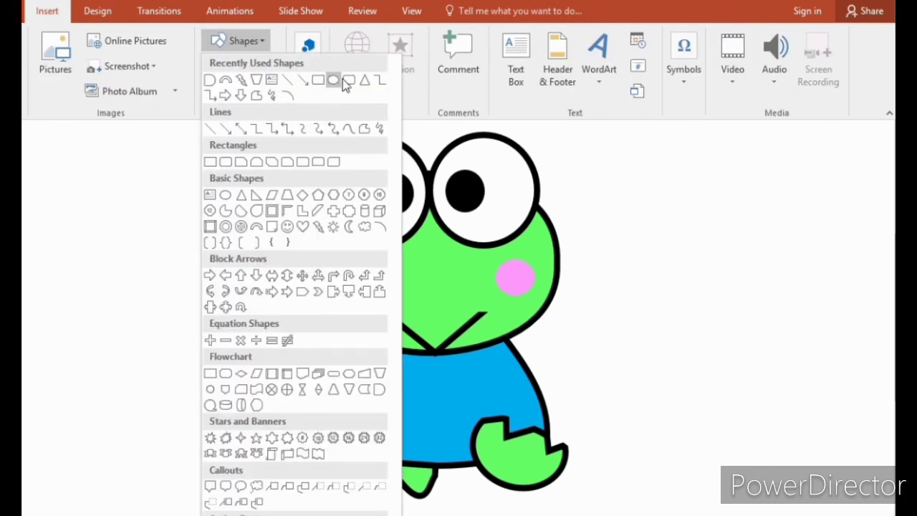
pyautogui.click(349, 83)
pyautogui.moveTo(265, 364); pyautogui.dragTo(313, 431)
pyautogui.moveTo(297, 323); pyautogui.dragTo(307, 339)
pyautogui.moveTo(293, 399); pyautogui.dragTo(280, 395)
pyautogui.moveTo(301, 323); pyautogui.dragTo(305, 338)
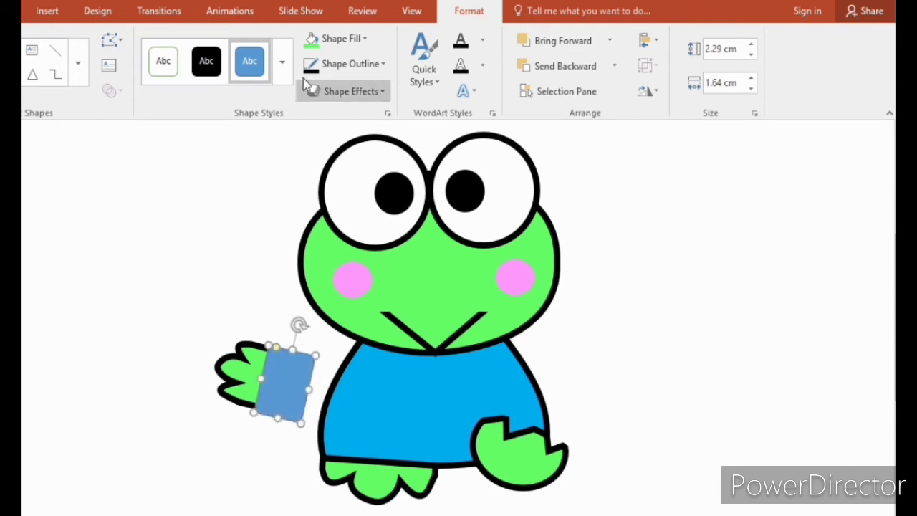
# - Fill the rectangle with the frog's light green and remove its outline
pyautogui.click(382, 68)
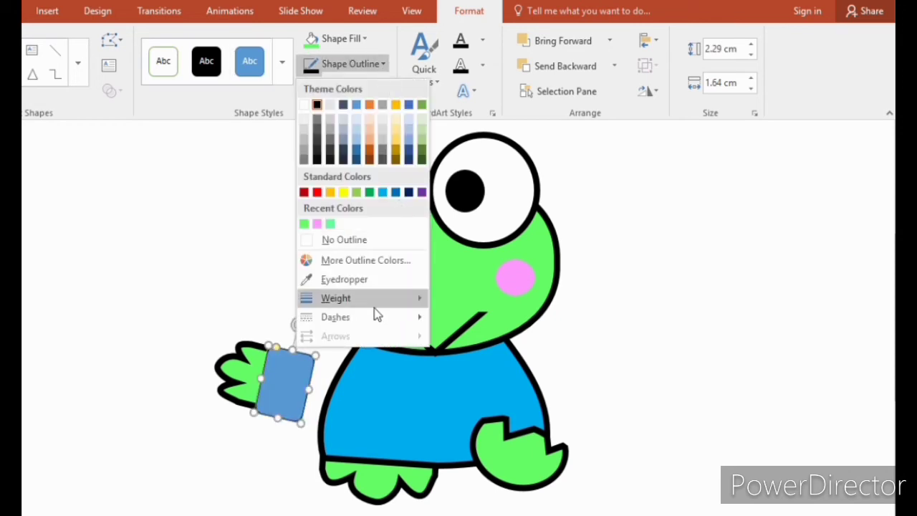
pyautogui.moveTo(393, 307)
pyautogui.click(514, 439)
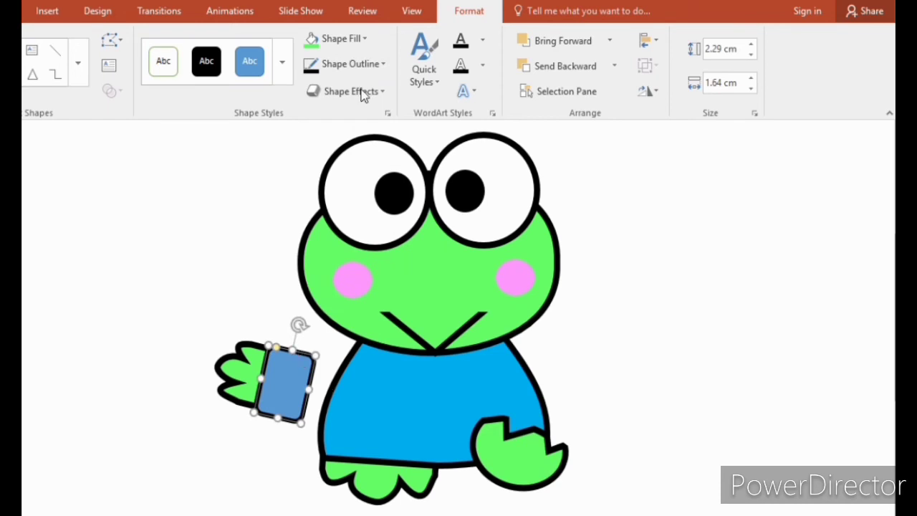
pyautogui.click(312, 39)
pyautogui.click(387, 64)
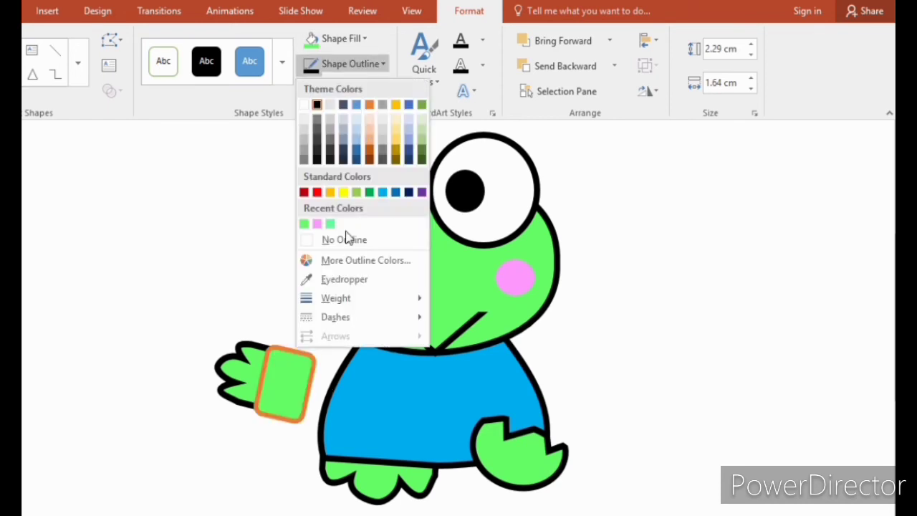
pyautogui.click(347, 240)
# - Resize the rectangle to about 2.11 cm wide and 1.95 cm high to match the hand, and give it a thick black outline
pyautogui.moveTo(290, 351); pyautogui.dragTo(288, 357)
pyautogui.moveTo(282, 423); pyautogui.dragTo(323, 390)
pyautogui.click(383, 64)
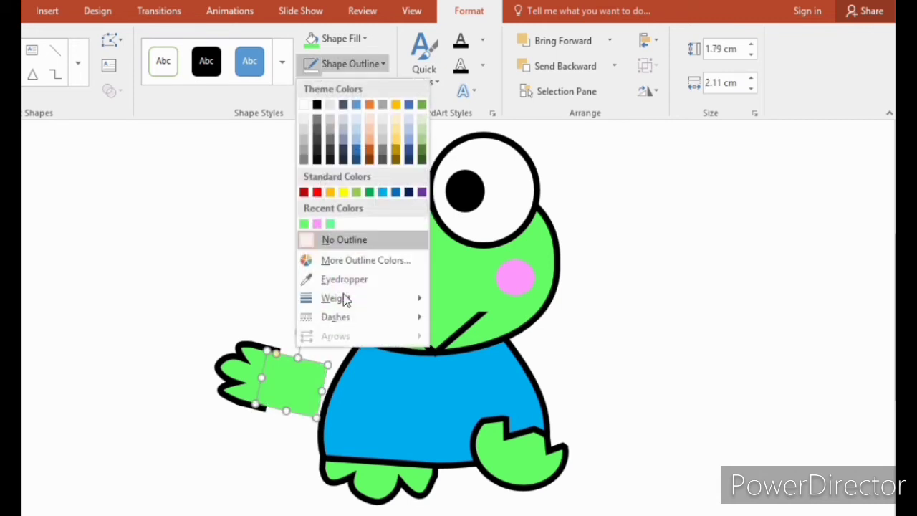
pyautogui.moveTo(351, 308)
pyautogui.click(500, 439)
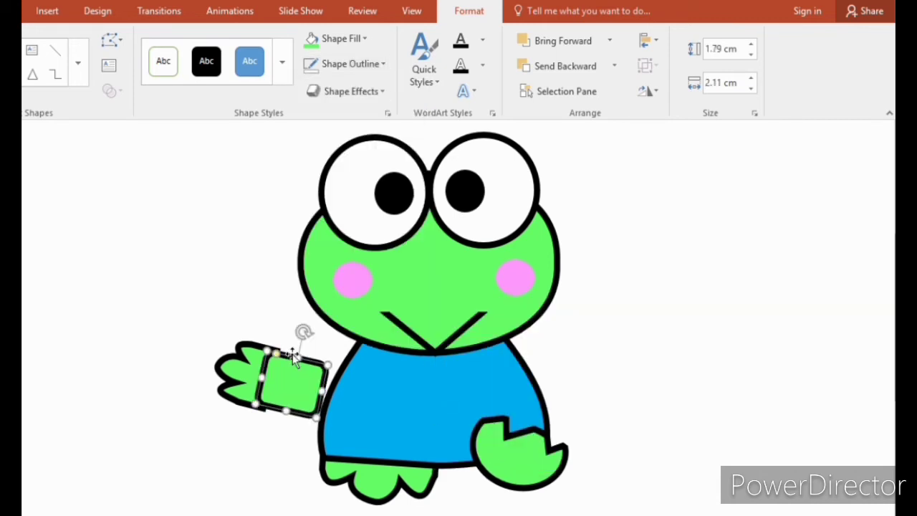
pyautogui.moveTo(299, 351); pyautogui.dragTo(299, 342)
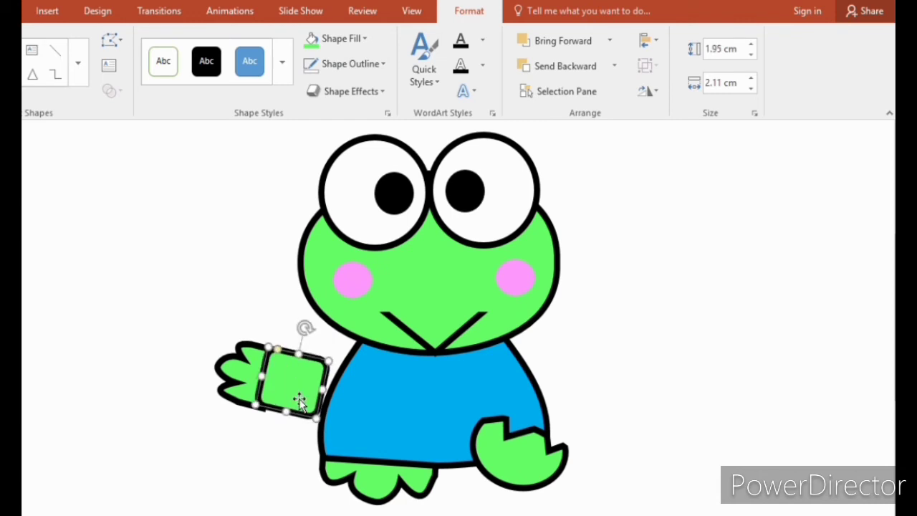
# - Align the rectangle with the hand and merge the two into one arm shape with Union
pyautogui.click(643, 395)
pyautogui.click(298, 387)
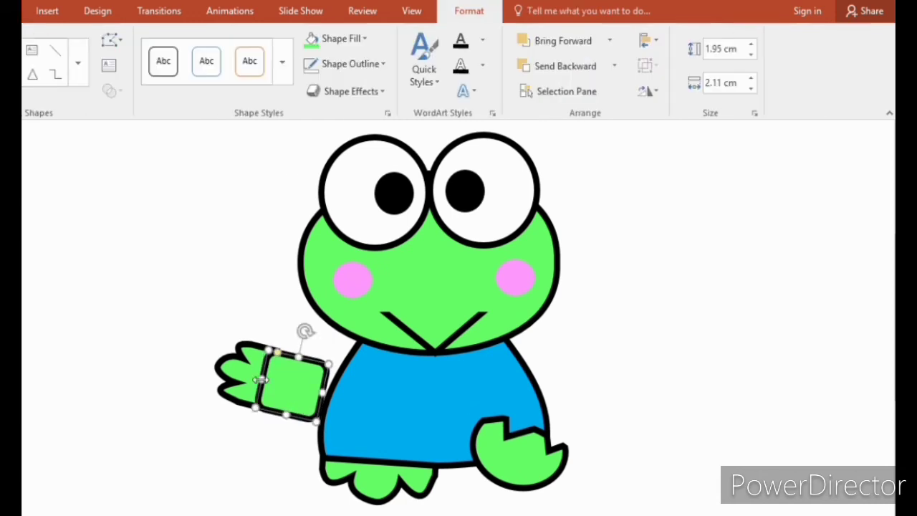
pyautogui.keyDown('shift'); pyautogui.click(251, 374); pyautogui.keyUp('shift')
pyautogui.click(109, 91)
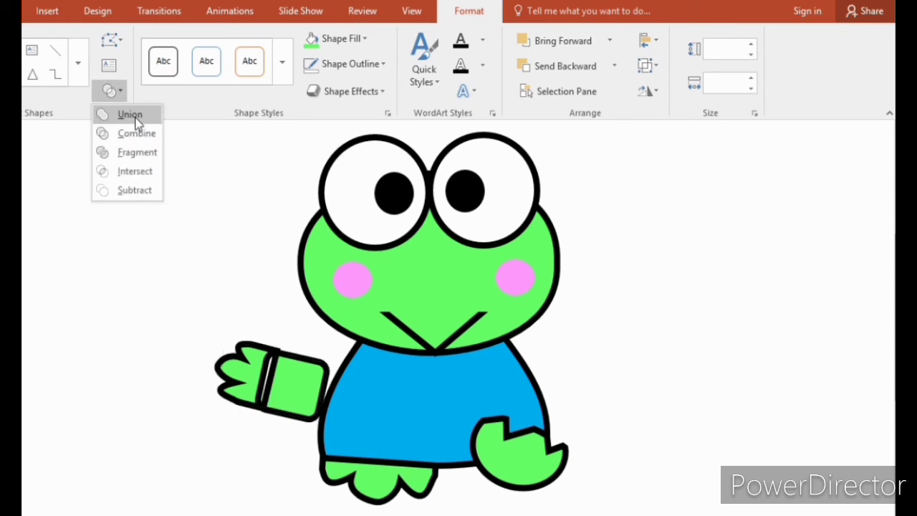
pyautogui.click(133, 120)
# - Move the arm onto the body's upper-left side and send it to the back
pyautogui.moveTo(268, 389); pyautogui.dragTo(301, 362)
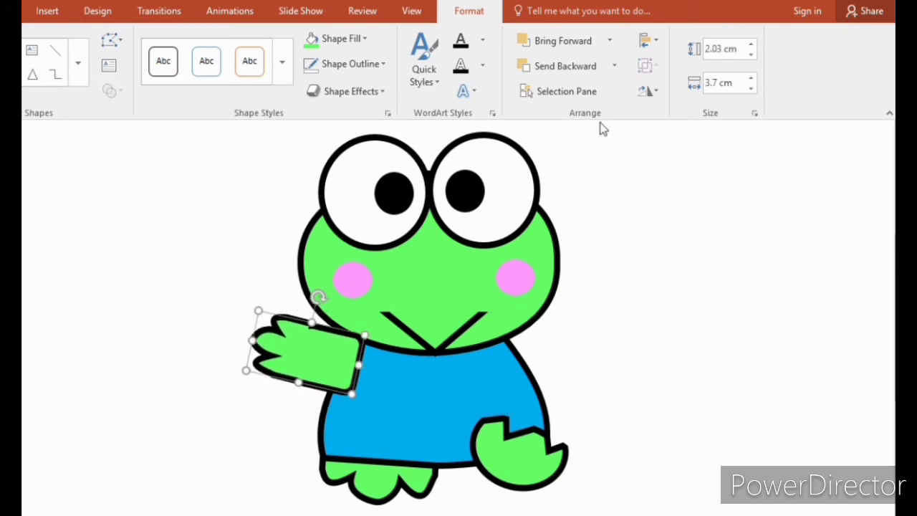
pyautogui.click(614, 67)
pyautogui.click(581, 108)
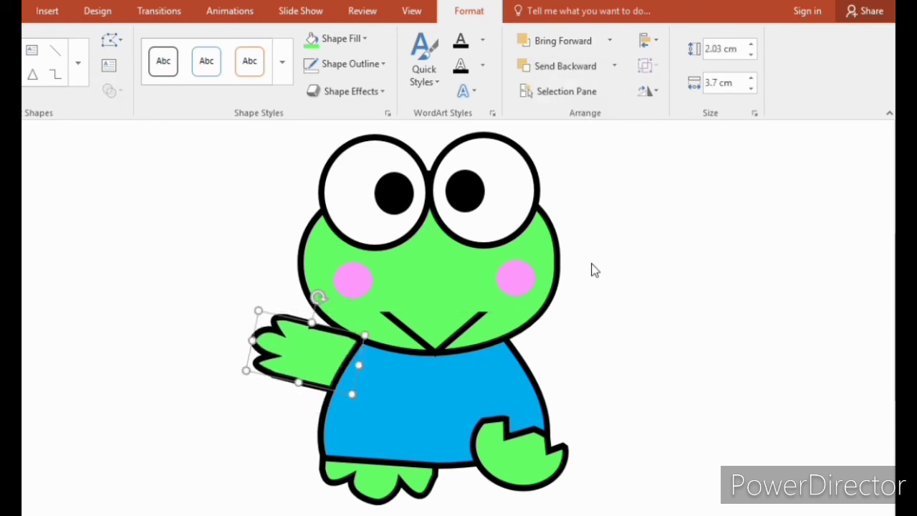
# - Duplicate the arm, place the copy at the body's upper-right side slanting down to the right, and send it to the back
pyautogui.moveTo(328, 350); pyautogui.dragTo(609, 363)
pyautogui.hotkey('ctrl', 'v')
pyautogui.moveTo(608, 313); pyautogui.dragTo(536, 366)
pyautogui.click(613, 66)
pyautogui.click(583, 119)
pyautogui.click(567, 322)
pyautogui.moveTo(481, 424); pyautogui.dragTo(505, 441)
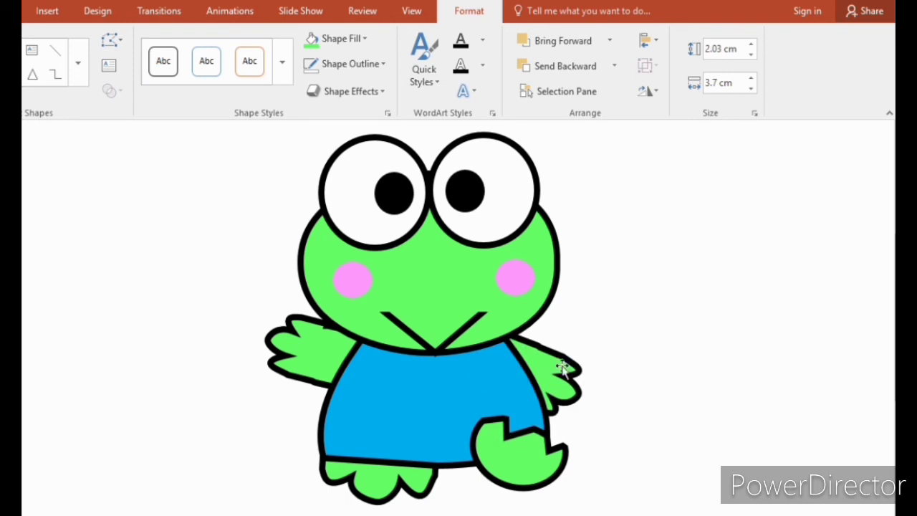
pyautogui.click(657, 360)
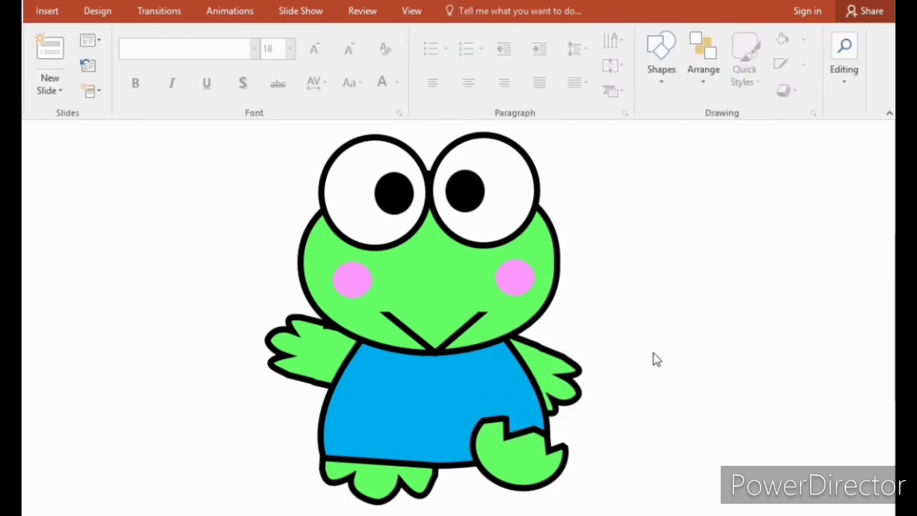
# - Draw a rounded rectangle stripe about 6.47 cm wide and 0.71 cm high across the upper part of the blue body
pyautogui.click(47, 11)
pyautogui.click(219, 44)
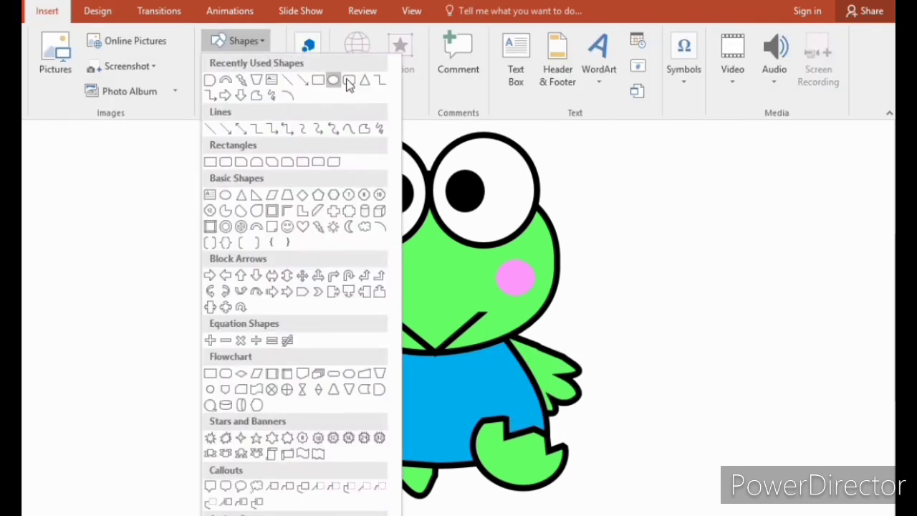
pyautogui.click(347, 81)
pyautogui.moveTo(231, 274)
pyautogui.mouseDown()
pyautogui.moveTo(362, 303)
pyautogui.moveTo(368, 286)
pyautogui.mouseUp()
pyautogui.moveTo(265, 269)
pyautogui.mouseDown()
pyautogui.moveTo(390, 378)
pyautogui.moveTo(389, 371)
pyautogui.mouseUp()
pyautogui.moveTo(481, 372); pyautogui.dragTo(525, 373)
# - Fill the stripe with white and set its outline to the standard light blue
pyautogui.click(365, 39)
pyautogui.click(309, 79)
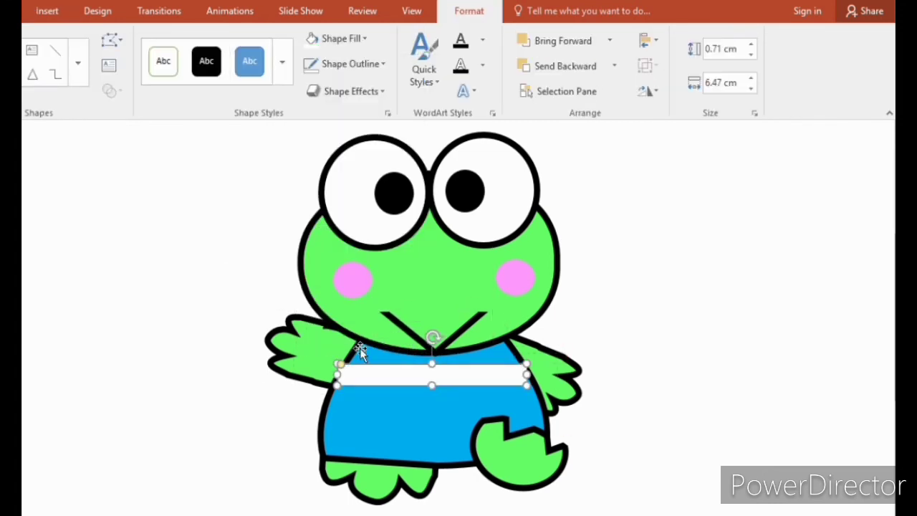
pyautogui.click(350, 64)
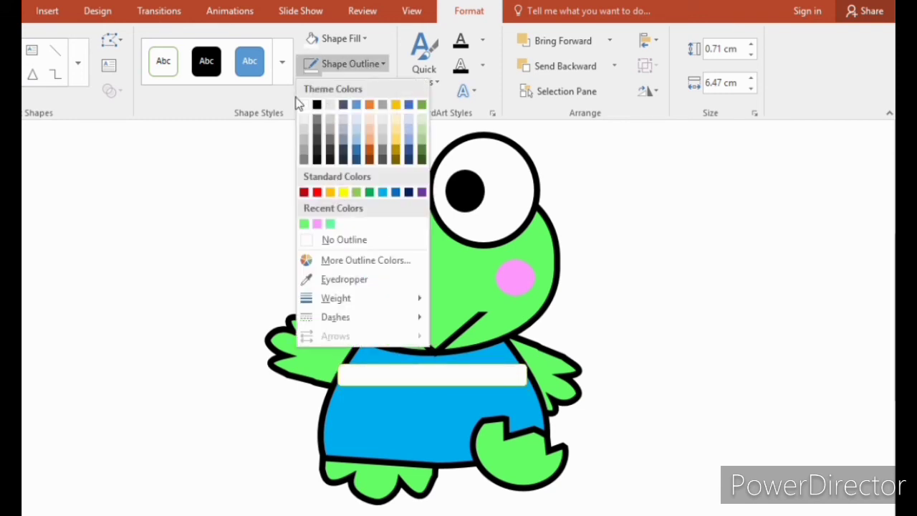
pyautogui.click(384, 192)
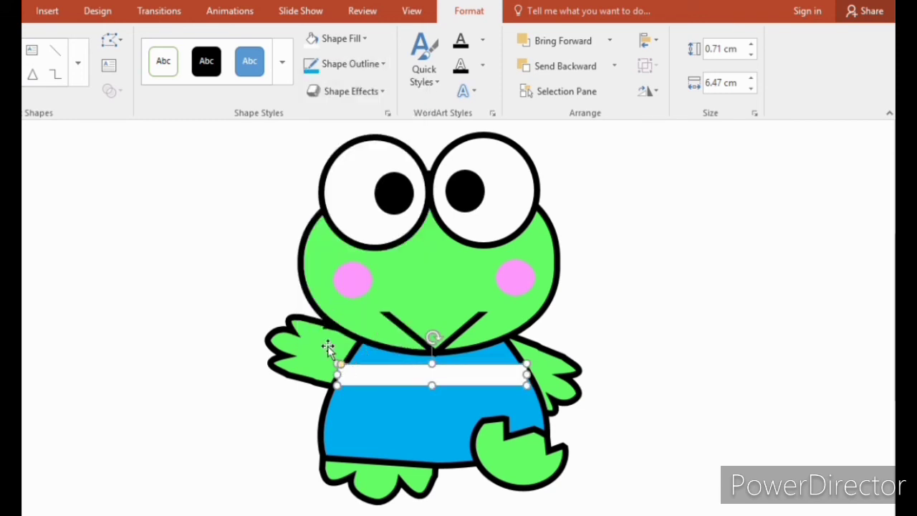
# - Edit the stripe's points to slant its right end along the body's outline
pyautogui.click(114, 41)
pyautogui.click(140, 88)
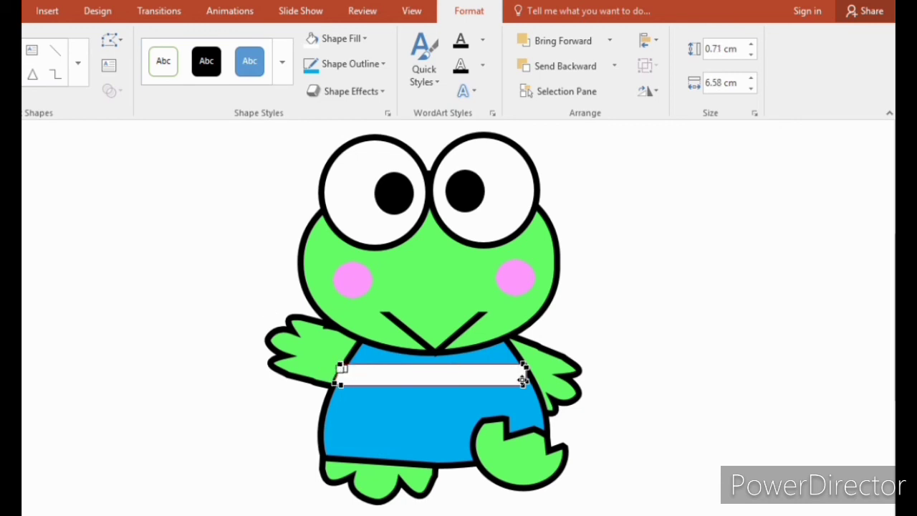
pyautogui.moveTo(526, 381); pyautogui.dragTo(532, 380)
pyautogui.click(528, 376)
pyautogui.click(553, 355)
# - Resize the stripe to about 6.5 by 0.67 cm and nudge it sideways to fit between the body's side outlines
pyautogui.click(444, 374)
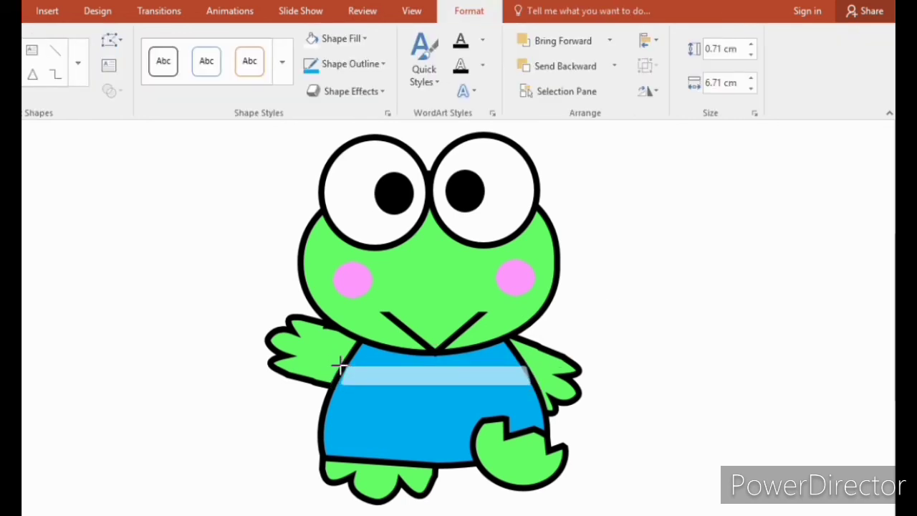
pyautogui.hotkey('ctrl', 'Left')
pyautogui.hotkey('ctrl', 'Left')
pyautogui.hotkey('ctrl', 'Left')
pyautogui.hotkey('ctrl', 'Left')
pyautogui.hotkey('ctrl', 'Left')
pyautogui.hotkey('ctrl', 'Left')
pyautogui.click(684, 373)
pyautogui.click(506, 376)
pyautogui.hotkey('ctrl', 'Right')
pyautogui.hotkey('ctrl', 'Right')
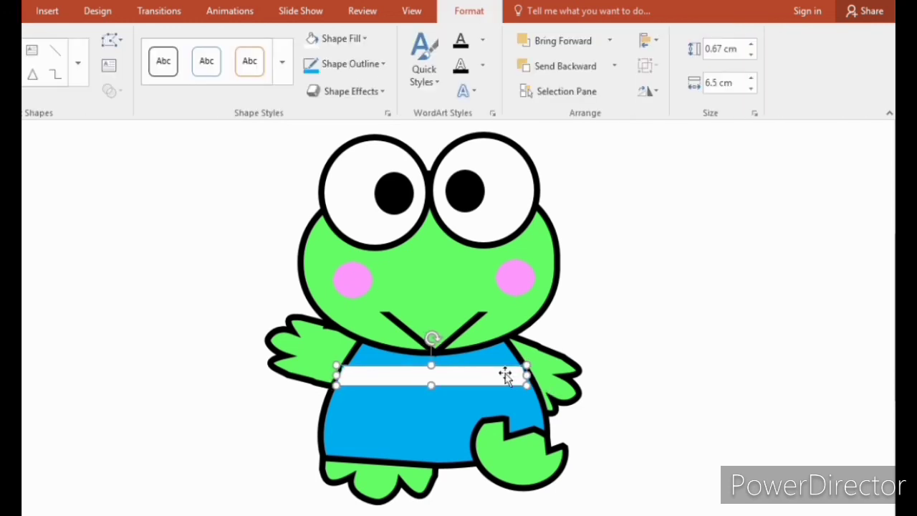
# - Duplicate the white stripe, place the copy lower on the body, and widen it to about 7.76 cm to span the body
pyautogui.click(725, 353)
pyautogui.click(437, 381)
pyautogui.hotkey('ctrl', 'c')
pyautogui.hotkey('ctrl', 'v')
pyautogui.moveTo(437, 390); pyautogui.dragTo(411, 413)
pyautogui.moveTo(514, 417); pyautogui.dragTo(547, 412)
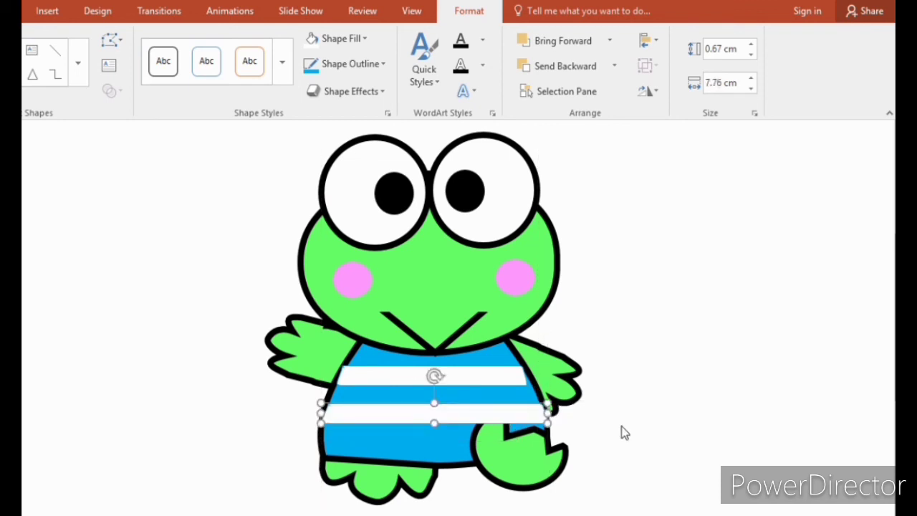
# - Nudge the upper white stripe slightly down the body
pyautogui.click(623, 432)
pyautogui.click(498, 387)
pyautogui.press('Down')
pyautogui.press('Down')
pyautogui.press('Down')
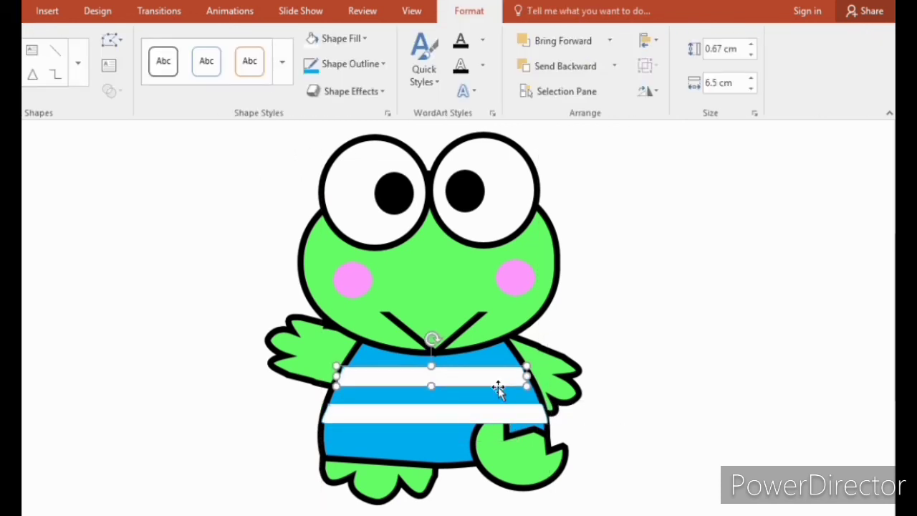
pyautogui.press('Down')
# - Nudge the lower white stripe farther down and send it backward behind the green limb at the body's lower right
pyautogui.click(489, 412)
pyautogui.press('Down')
pyautogui.press('Down')
pyautogui.press('Down')
pyautogui.press('Down')
pyautogui.press('Down')
pyautogui.press('Down')
pyautogui.press('Down')
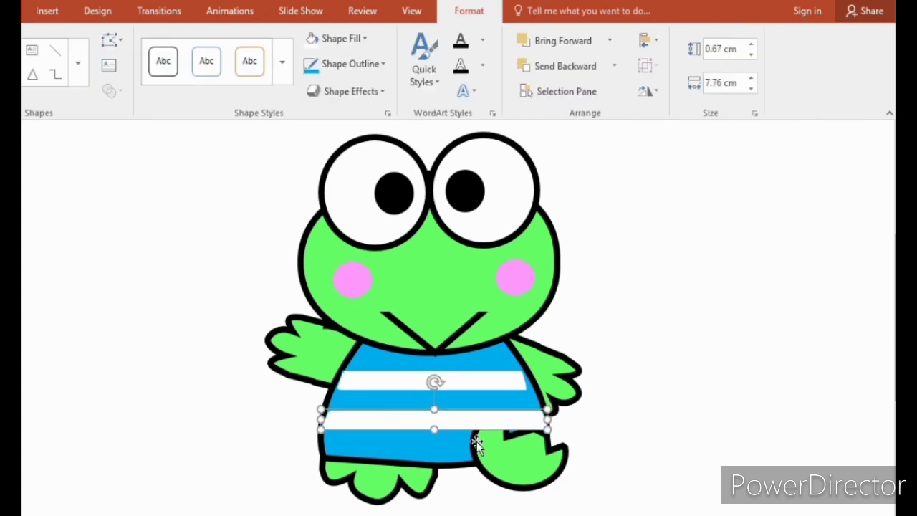
pyautogui.click(586, 66)
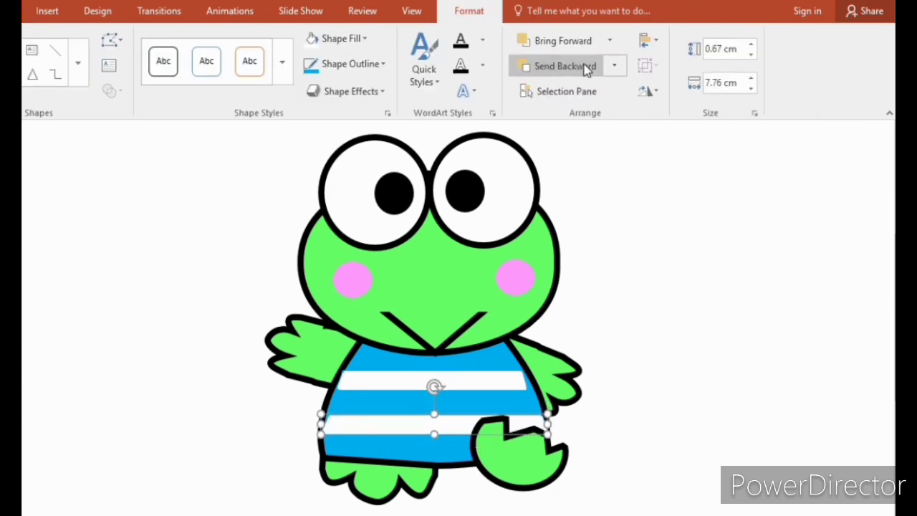
pyautogui.click(695, 410)
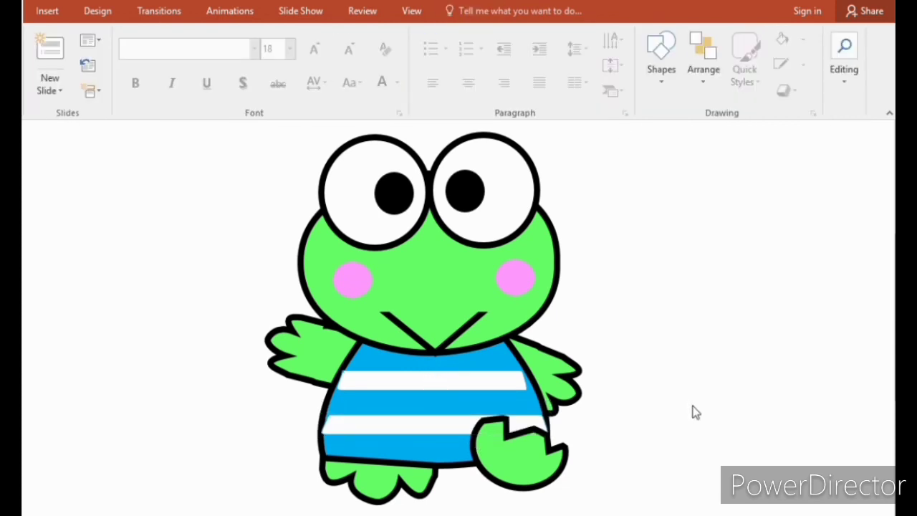